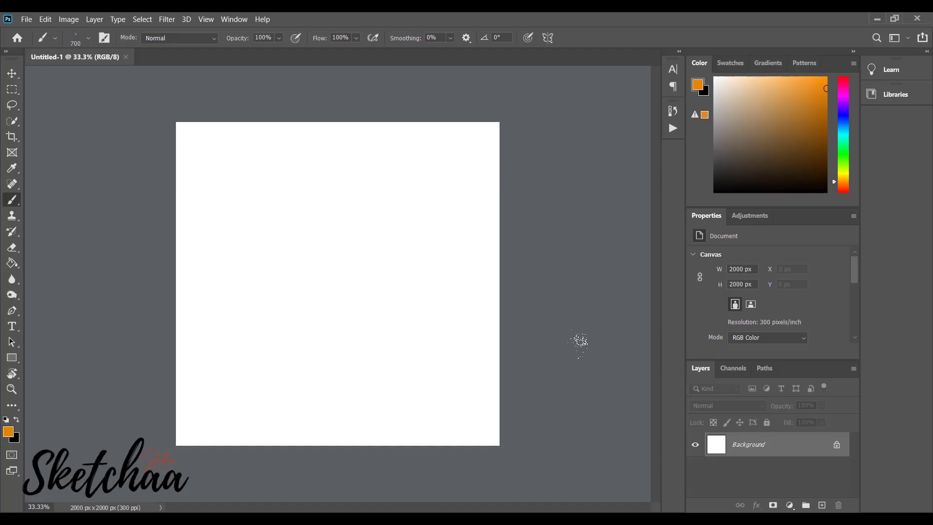
Enlarge the pasted portrait to fill the 2000×2000 canvas and commit the new size
{"action": "left_click_drag", "start_coordinate": [524, 167], "coordinate": [607, 118]}
{"action": "key", "text": "Return"}
{"action": "right_click", "coordinate": [12, 120]}
{"action": "left_click", "coordinate": [68, 121]}
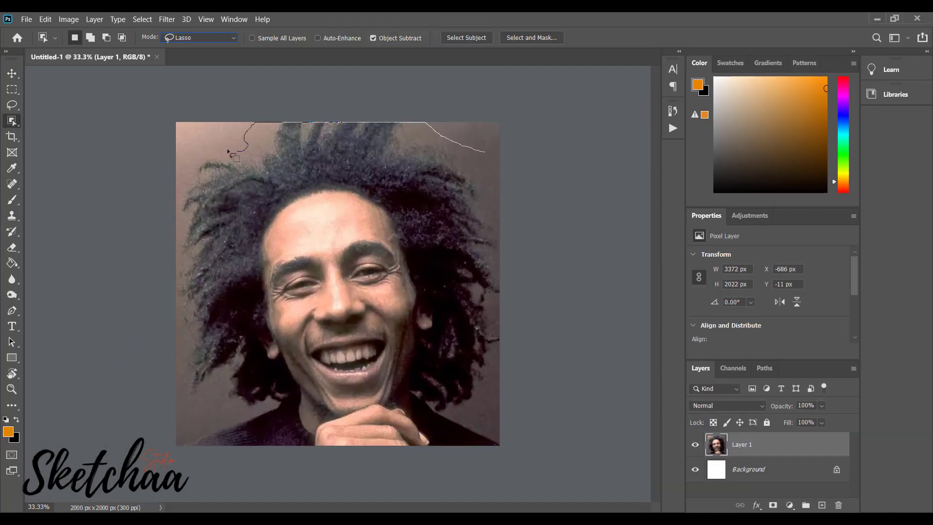
Remove the photo's background, then apply Oil Paint, Surface Blur and Unsharp Mask filters
{"action": "left_click", "coordinate": [466, 38]}
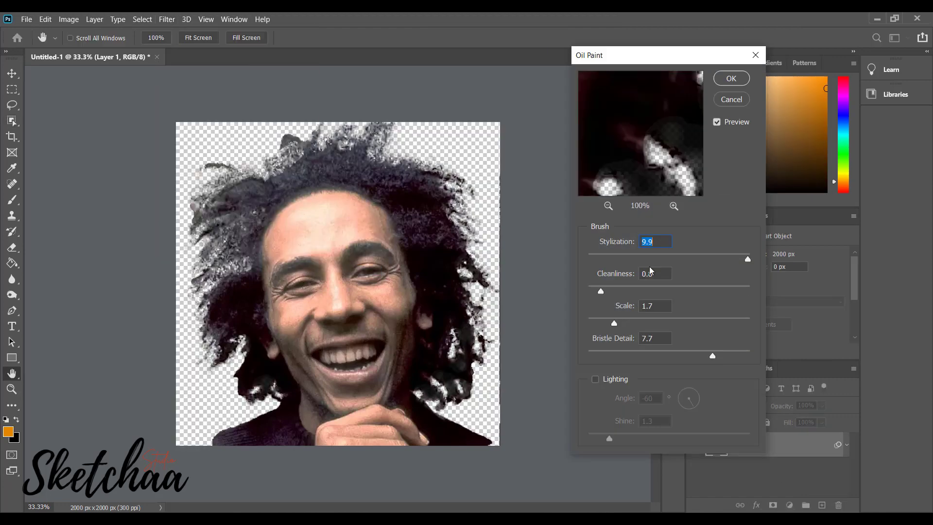
{"action": "key", "text": "Return"}
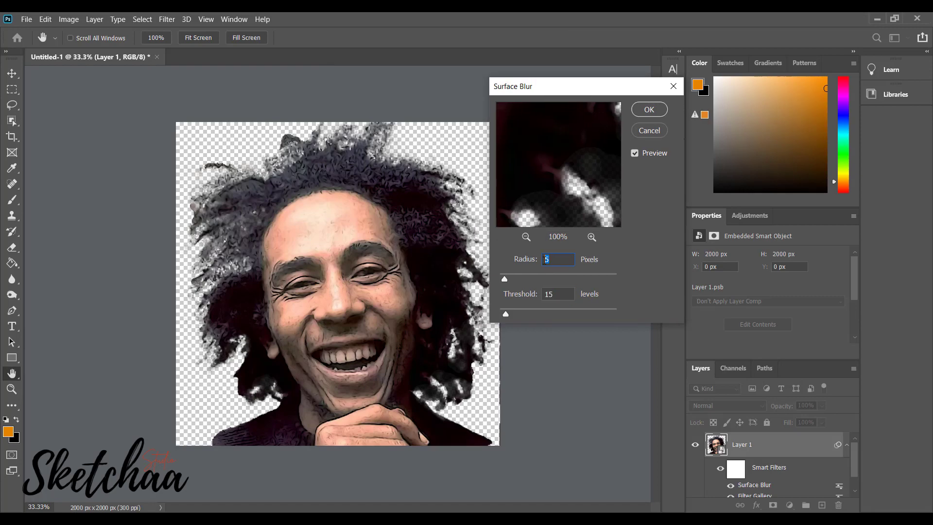
{"action": "left_click", "coordinate": [636, 113]}
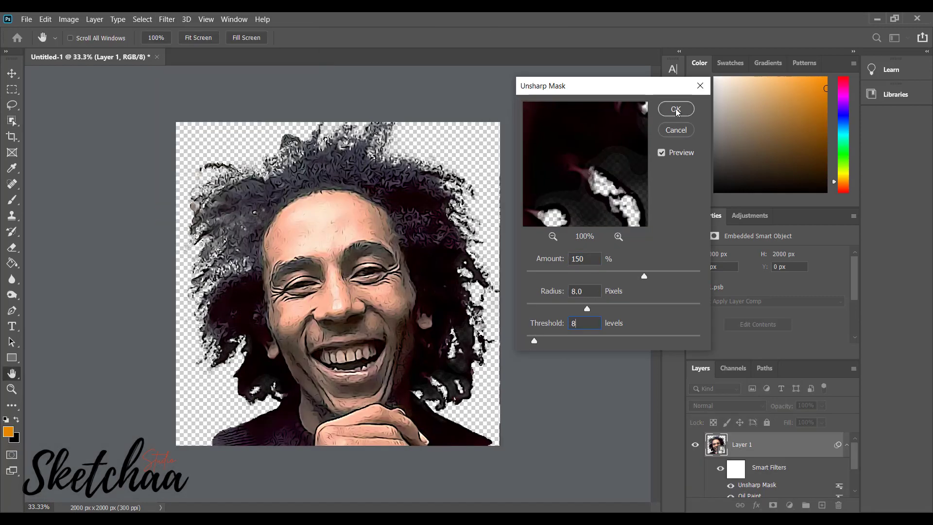
{"action": "left_click", "coordinate": [674, 108]}
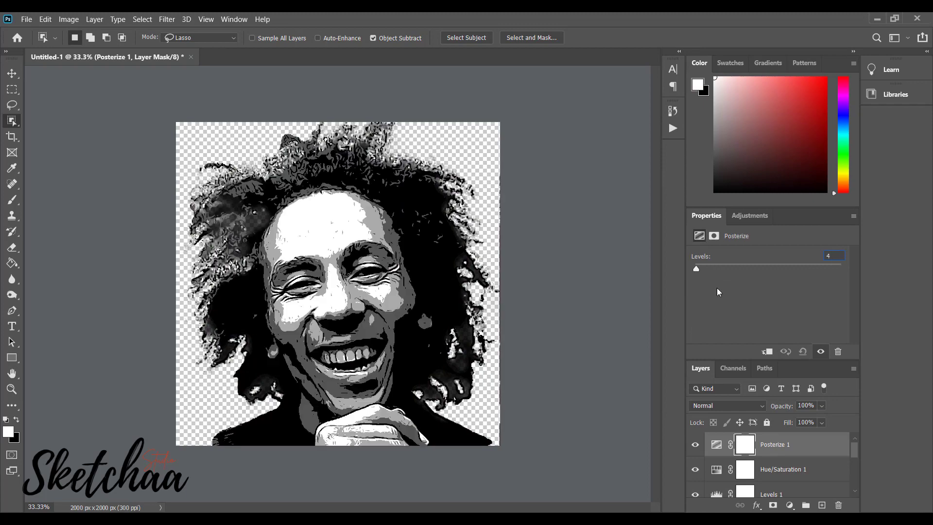
Paint white hair highlights on an Overlay layer with a 45 px brush and lower the Levels white point to 196
{"action": "left_click", "coordinate": [771, 493]}
{"action": "left_click_drag", "start_coordinate": [842, 318], "coordinate": [821, 318]}
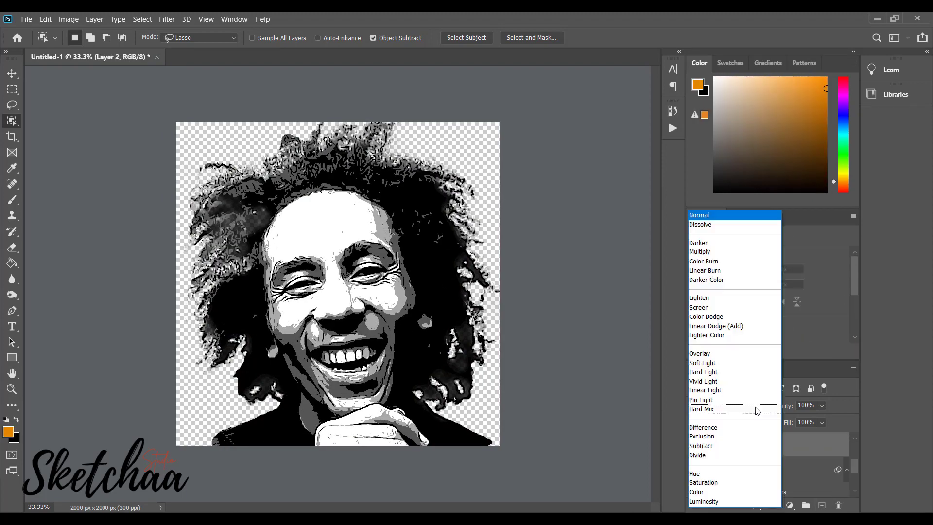
{"action": "left_click", "coordinate": [718, 351]}
{"action": "key", "text": "Escape"}
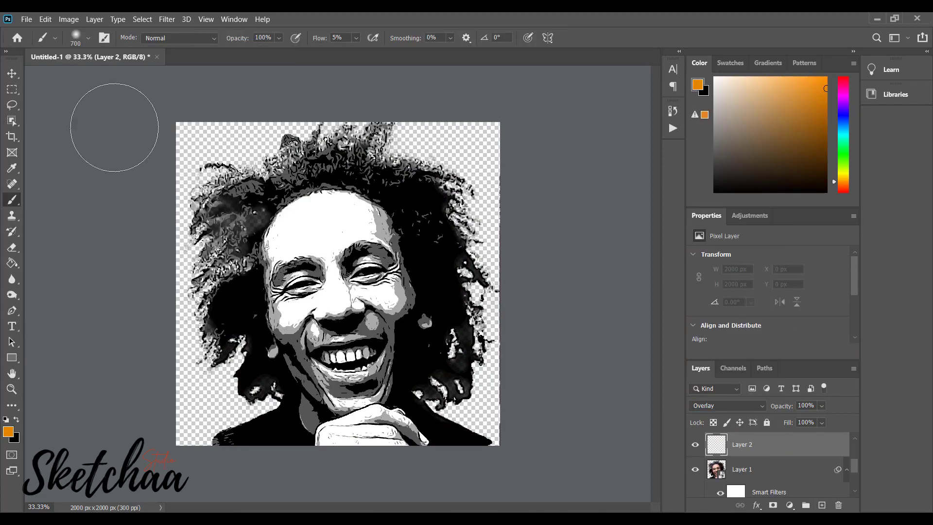
{"action": "key", "text": "bracketleft"}
{"action": "key", "text": "bracketleft"}
{"action": "key", "text": "bracketleft"}
{"action": "key", "text": "bracketleft"}
{"action": "key", "text": "bracketleft"}
{"action": "key", "text": "bracketleft"}
{"action": "key", "text": "bracketleft"}
{"action": "key", "text": "bracketleft"}
{"action": "key", "text": "bracketleft"}
{"action": "key", "text": "bracketleft"}
{"action": "key", "text": "bracketleft"}
{"action": "key", "text": "bracketleft"}
{"action": "key", "text": "bracketleft"}
{"action": "key", "text": "bracketleft"}
{"action": "key", "text": "bracketleft"}
{"action": "key", "text": "bracketleft"}
{"action": "left_click_drag", "start_coordinate": [221, 219], "coordinate": [243, 264]}
{"action": "key", "text": "d"}
{"action": "key", "text": "x"}
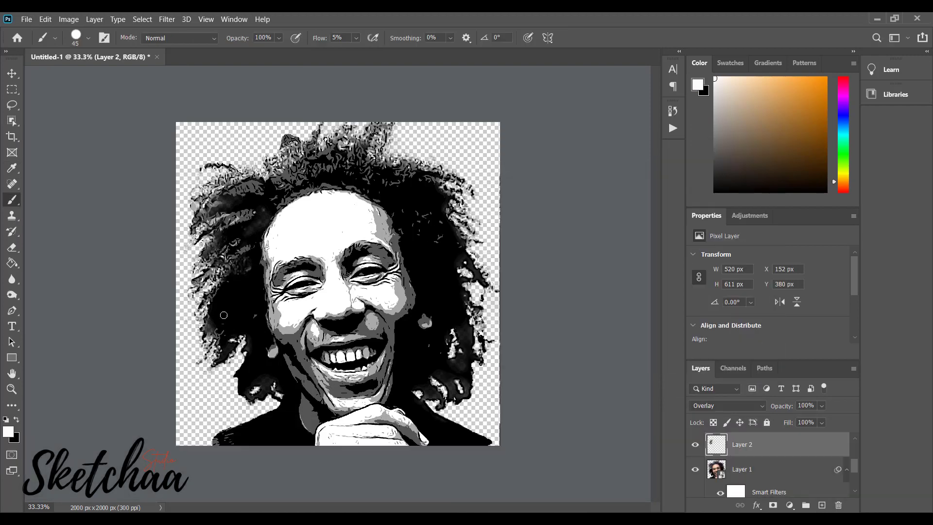
{"action": "left_click_drag", "start_coordinate": [224, 315], "coordinate": [403, 198]}
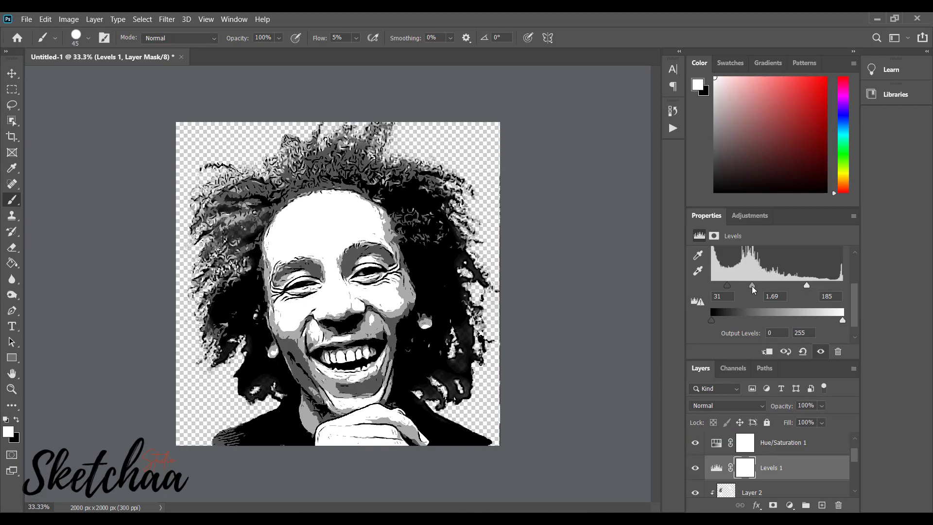
{"action": "left_click_drag", "start_coordinate": [841, 285], "coordinate": [811, 286]}
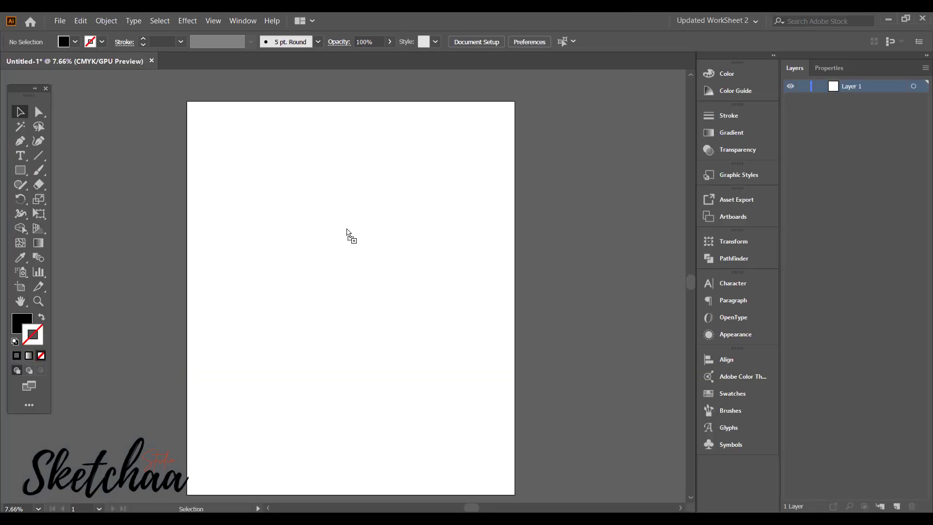
Place the portrait in Illustrator, centred and enlarged to about 3973 px wide
{"action": "left_click", "coordinate": [347, 229]}
{"action": "left_click_drag", "start_coordinate": [365, 247], "coordinate": [354, 313]}
{"action": "left_click_drag", "start_coordinate": [369, 281], "coordinate": [222, 262]}
{"action": "left_click_drag", "start_coordinate": [223, 253], "coordinate": [368, 279]}
{"action": "left_click_drag", "start_coordinate": [456, 193], "coordinate": [494, 161]}
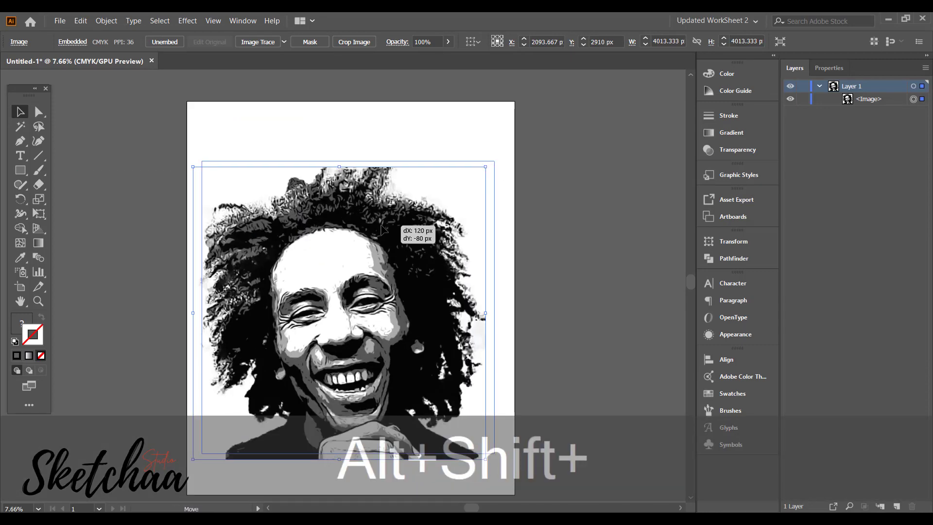
Trace the portrait with the 3 Colors preset and reduce Noise to 11 px
{"action": "left_click", "coordinate": [284, 43]}
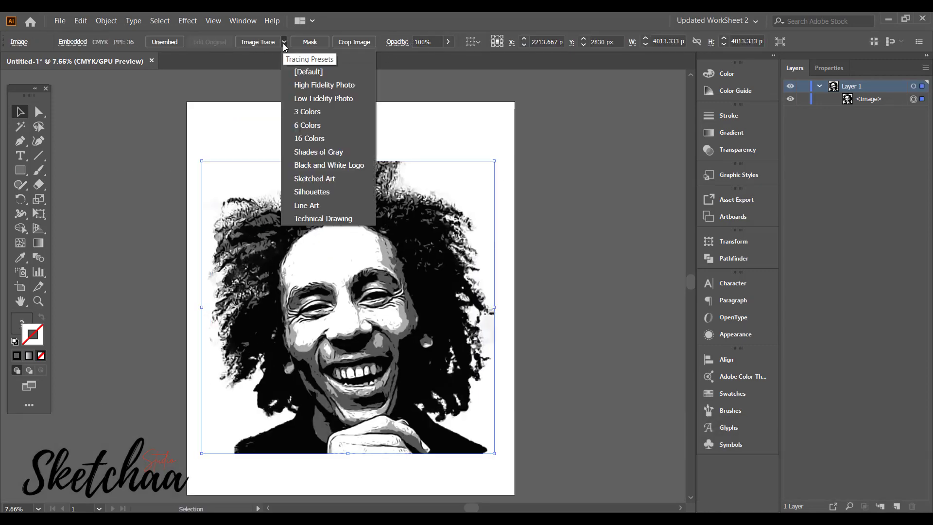
{"action": "left_click", "coordinate": [307, 112]}
{"action": "left_click", "coordinate": [240, 87]}
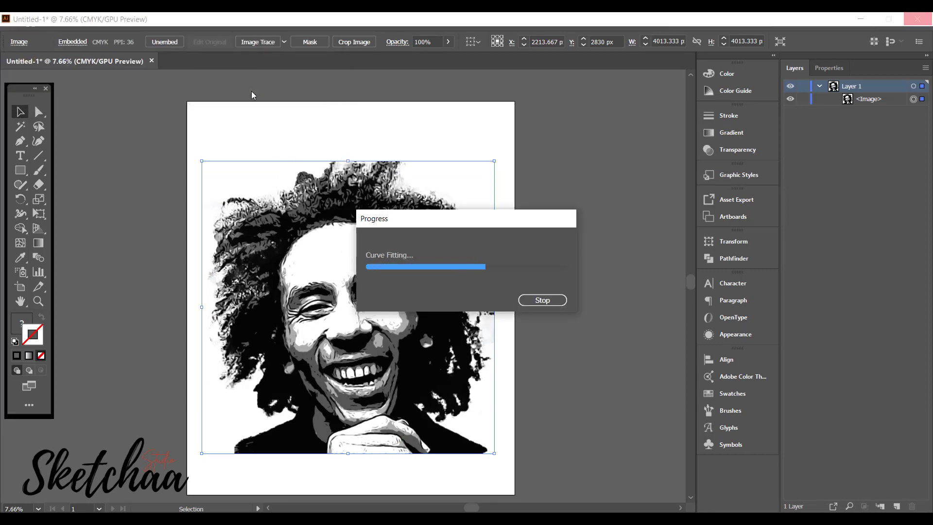
{"action": "left_click", "coordinate": [154, 42]}
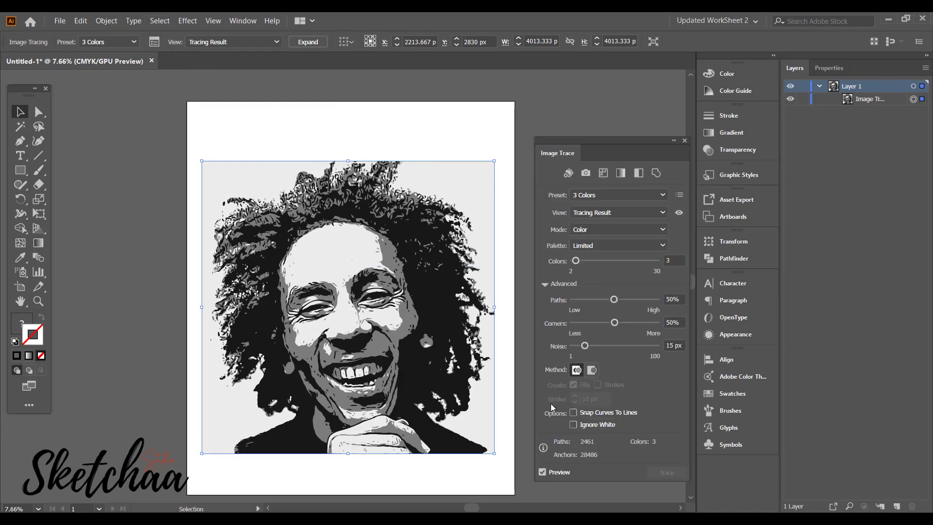
{"action": "left_click", "coordinate": [580, 345]}
{"action": "left_click", "coordinate": [685, 140]}
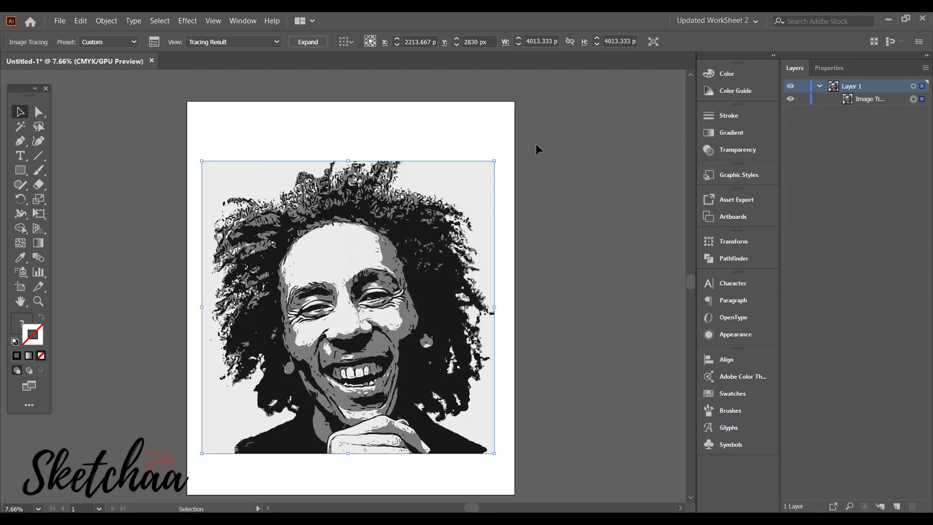
Expand the trace, ungroup it and delete the grey background pieces
{"action": "left_click", "coordinate": [306, 42]}
{"action": "left_click", "coordinate": [525, 173]}
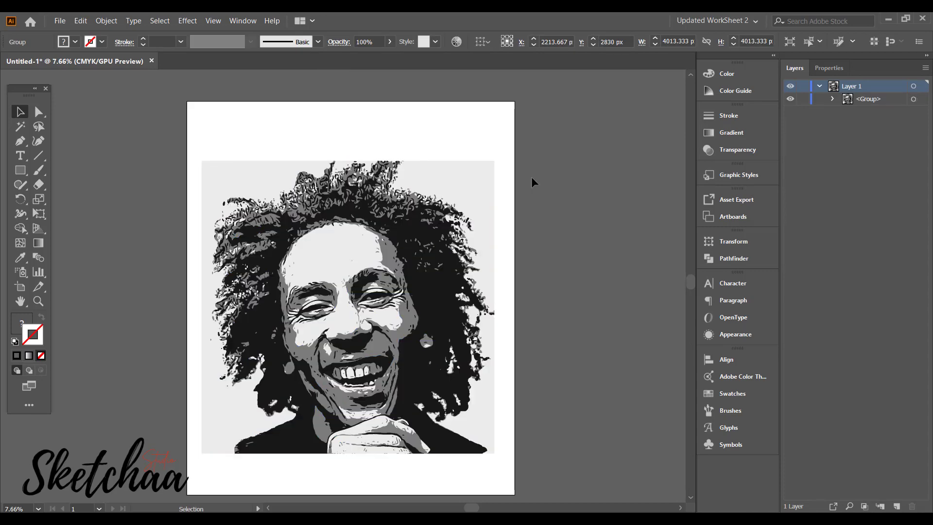
{"action": "right_click", "coordinate": [363, 234]}
{"action": "left_click", "coordinate": [393, 319]}
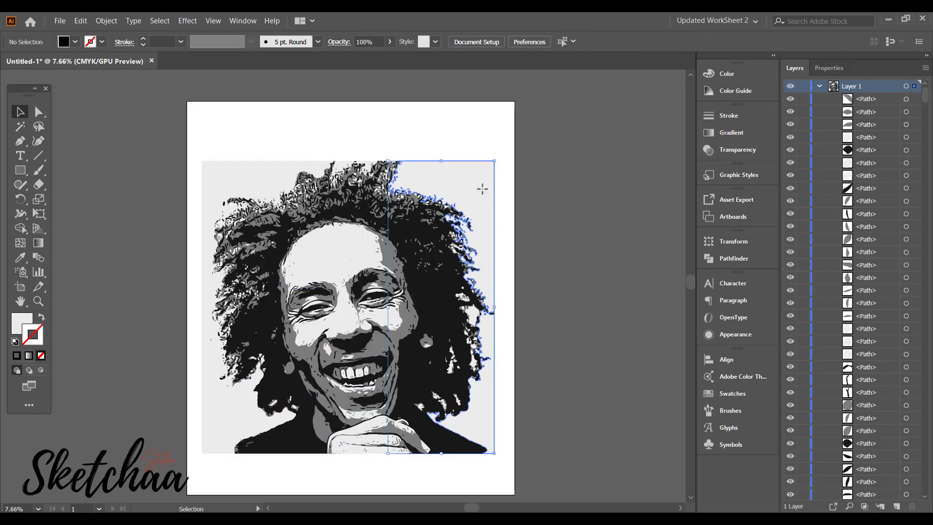
{"action": "left_click", "coordinate": [304, 195]}
{"action": "key", "text": "Delete"}
{"action": "left_click", "coordinate": [301, 194]}
{"action": "key", "text": "Delete"}
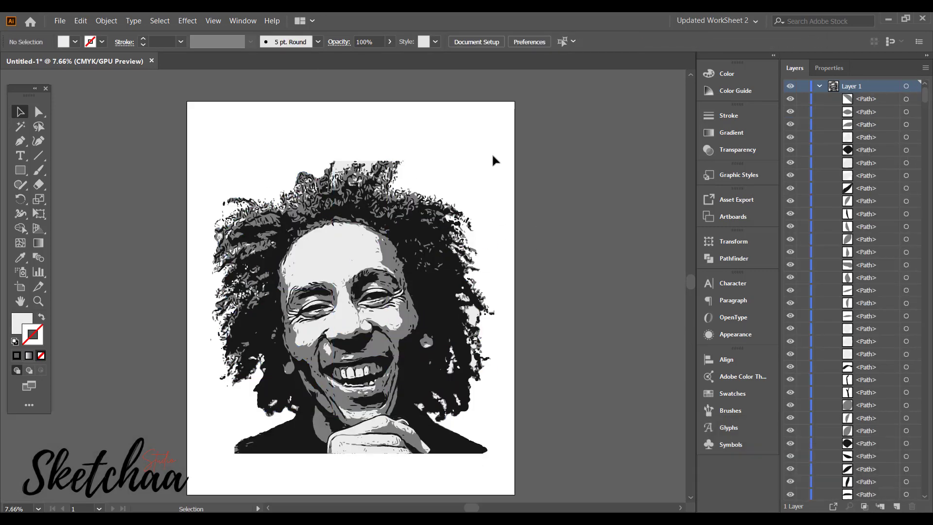
Move the portrait paths aside and delete the stray paths above the hair
{"action": "left_click_drag", "start_coordinate": [504, 133], "coordinate": [200, 459]}
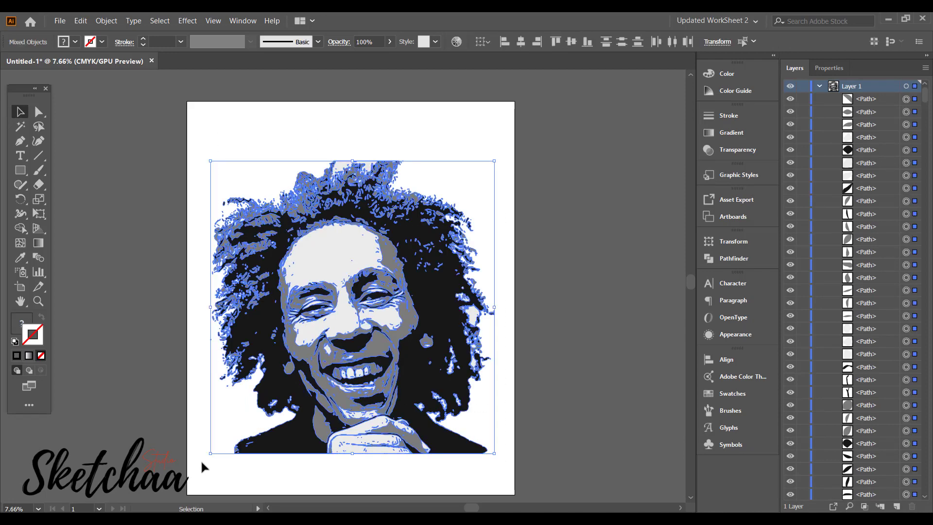
{"action": "key", "text": "ctrl+g"}
{"action": "left_click_drag", "start_coordinate": [362, 351], "coordinate": [572, 353]}
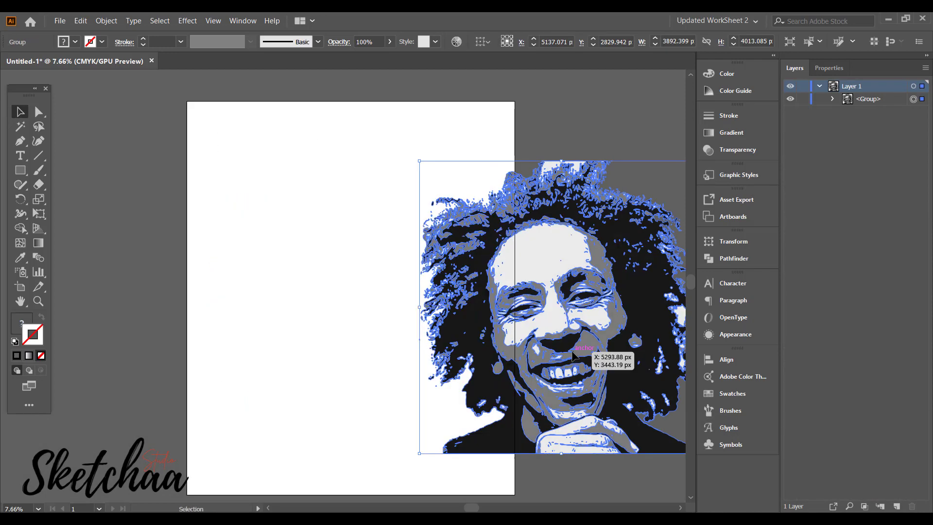
{"action": "key", "text": "space"}
{"action": "left_click_drag", "start_coordinate": [533, 311], "coordinate": [326, 311]}
{"action": "left_click_drag", "start_coordinate": [325, 311], "coordinate": [483, 311]}
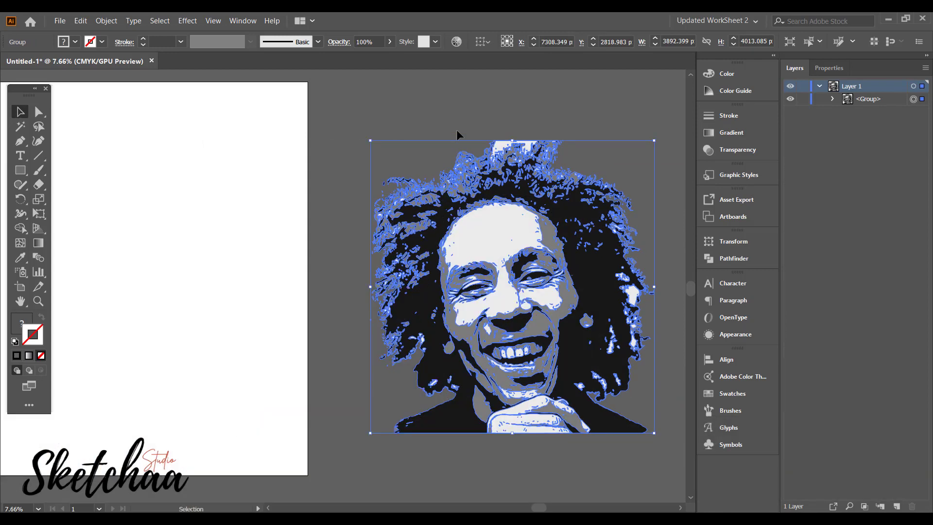
{"action": "left_click", "coordinate": [456, 130]}
{"action": "right_click", "coordinate": [510, 291]}
{"action": "left_click", "coordinate": [532, 379]}
{"action": "left_click", "coordinate": [570, 108]}
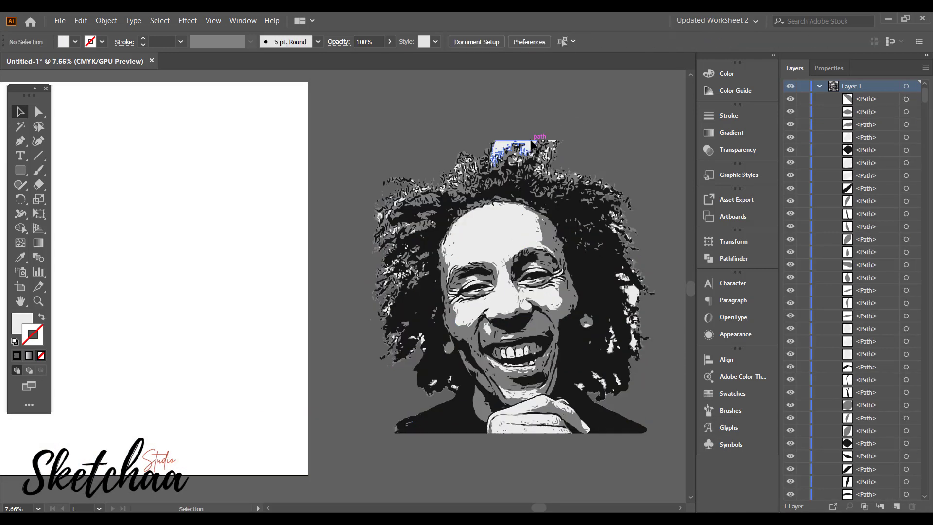
{"action": "left_click_drag", "start_coordinate": [531, 143], "coordinate": [558, 137]}
{"action": "key", "text": "Delete"}
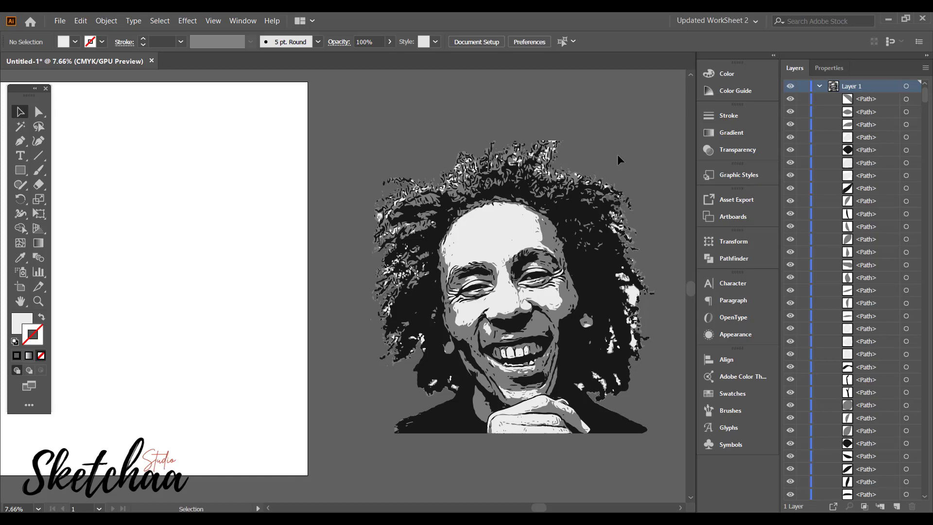
Regroup all the portrait paths and position the group on the artboard
{"action": "left_click_drag", "start_coordinate": [610, 135], "coordinate": [369, 442]}
{"action": "key", "text": "ctrl+g"}
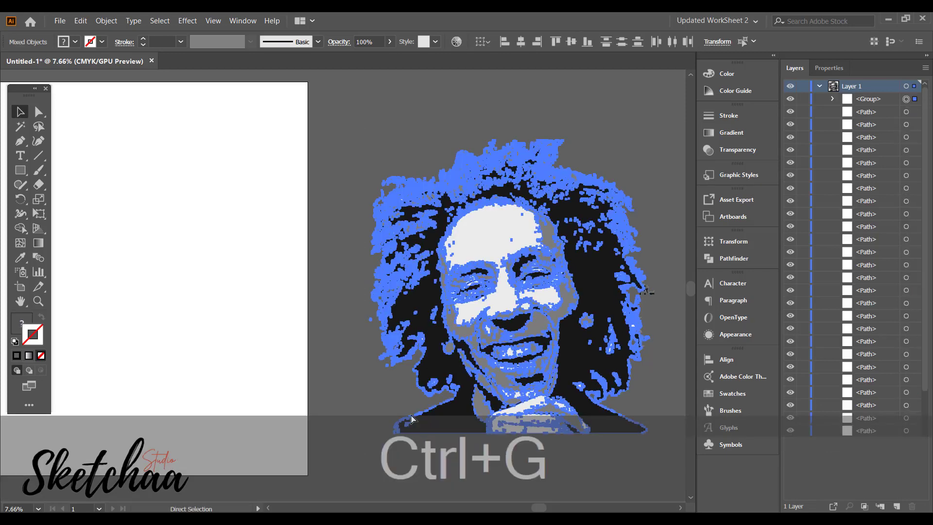
{"action": "left_click", "coordinate": [441, 133]}
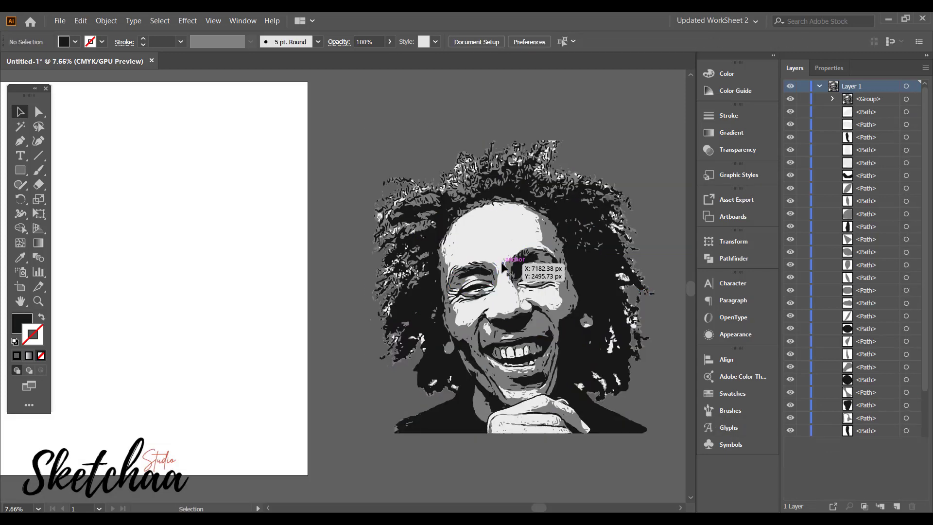
{"action": "left_click_drag", "start_coordinate": [502, 262], "coordinate": [248, 269]}
{"action": "left_click", "coordinate": [466, 250]}
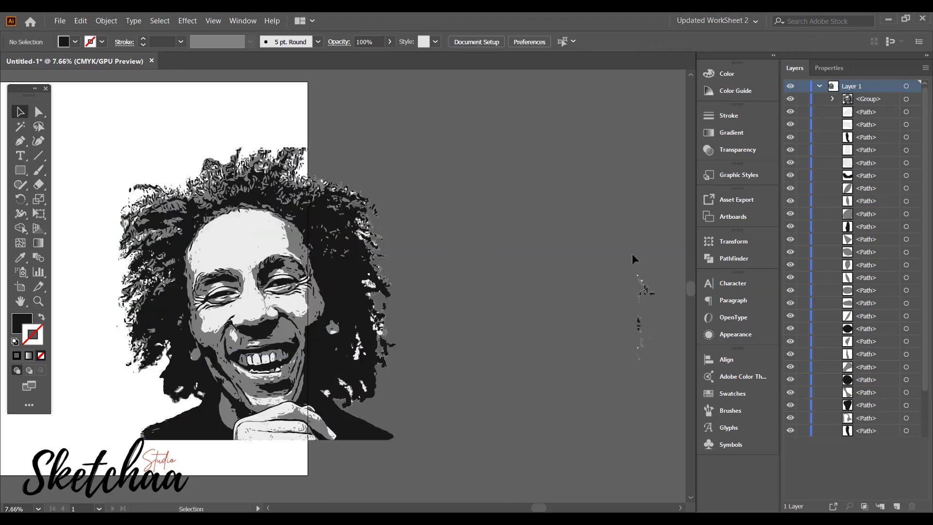
{"action": "key", "text": "ctrl+z"}
{"action": "left_click", "coordinate": [658, 176]}
{"action": "key", "text": "ctrl+a"}
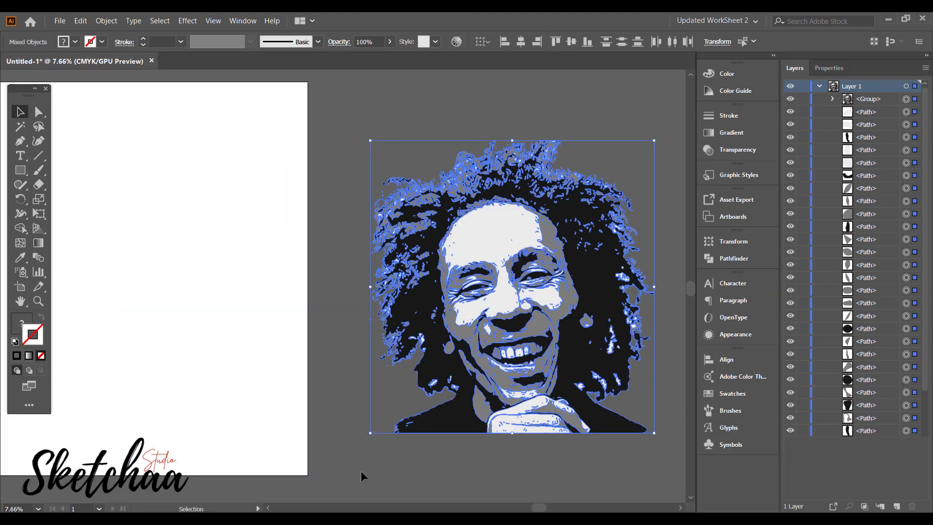
{"action": "key", "text": "ctrl+g"}
{"action": "key", "text": "shift+ctrl+a"}
{"action": "left_click_drag", "start_coordinate": [586, 330], "coordinate": [551, 329]}
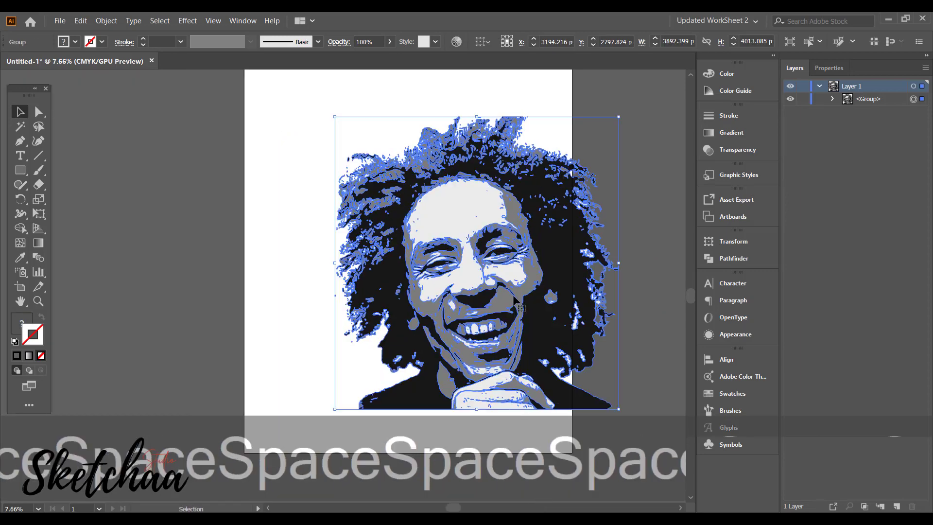
{"action": "left_click_drag", "start_coordinate": [512, 295], "coordinate": [454, 296]}
{"action": "left_click", "coordinate": [614, 344]}
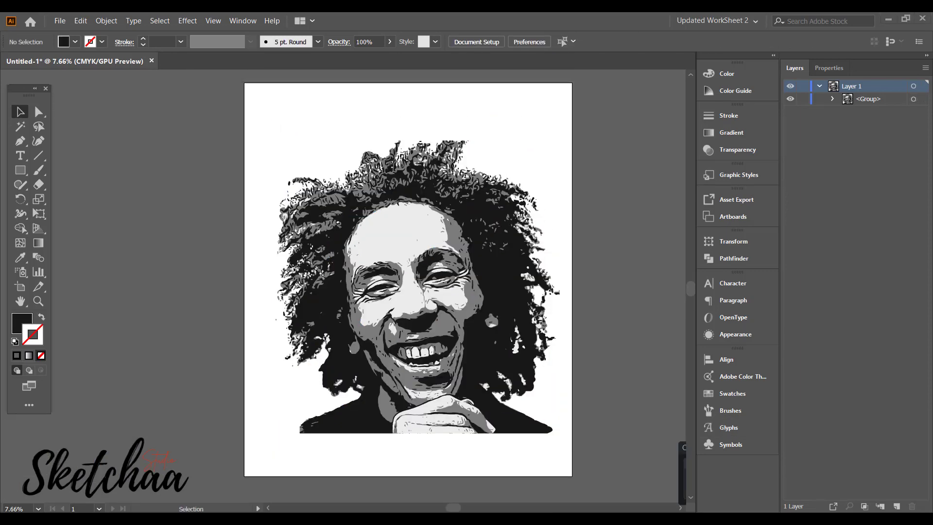
Draw a perfect circle beside the artboard with the Ellipse tool
{"action": "scroll", "coordinate": [408, 279], "scroll_direction": "left", "scroll_amount": 3}
{"action": "key", "text": "l"}
{"action": "left_click_drag", "start_coordinate": [188, 270], "coordinate": [272, 354]}
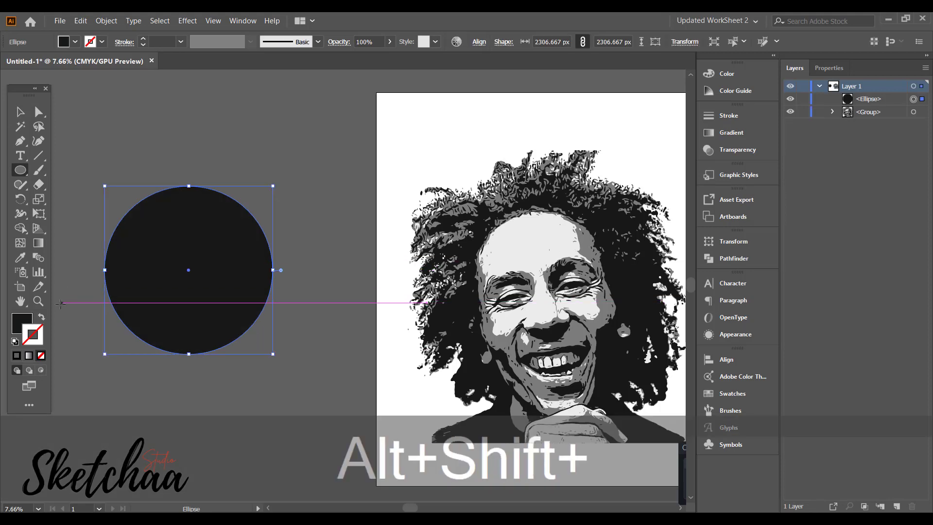
Turn the circle into an outline with a 20 pt stroke and no fill
{"action": "left_click", "coordinate": [41, 316]}
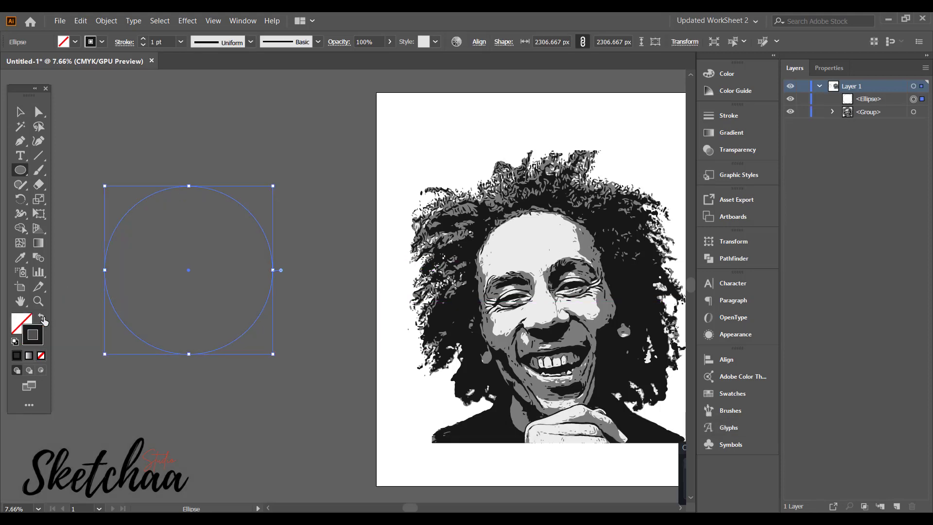
{"action": "left_click", "coordinate": [144, 39], "text": "shift"}
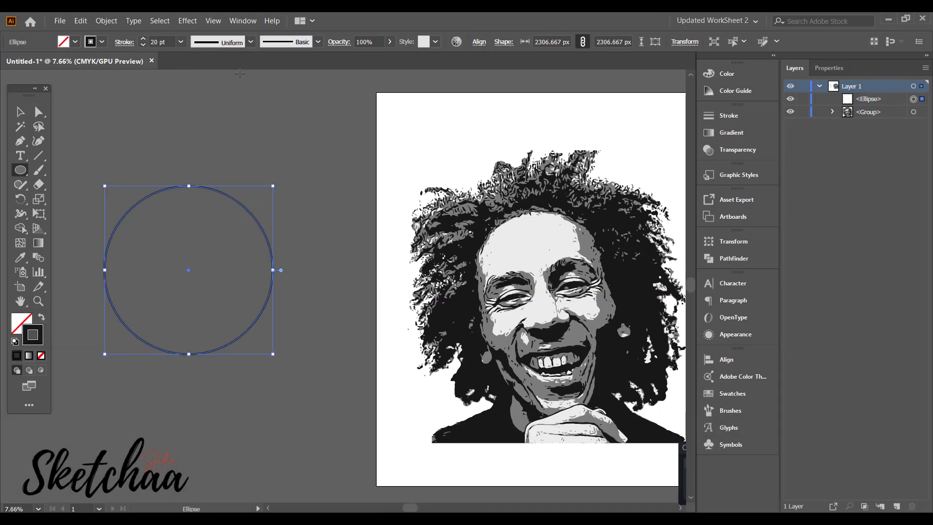
{"action": "left_click", "coordinate": [121, 97]}
{"action": "left_click", "coordinate": [100, 96]}
{"action": "key", "text": "v"}
{"action": "left_click", "coordinate": [154, 110]}
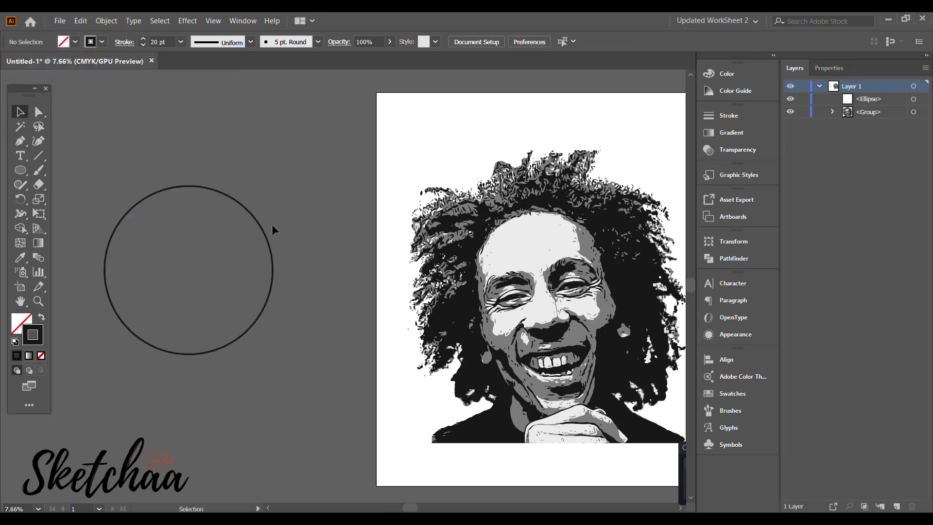
{"action": "left_click", "coordinate": [262, 229]}
{"action": "left_click", "coordinate": [250, 41]}
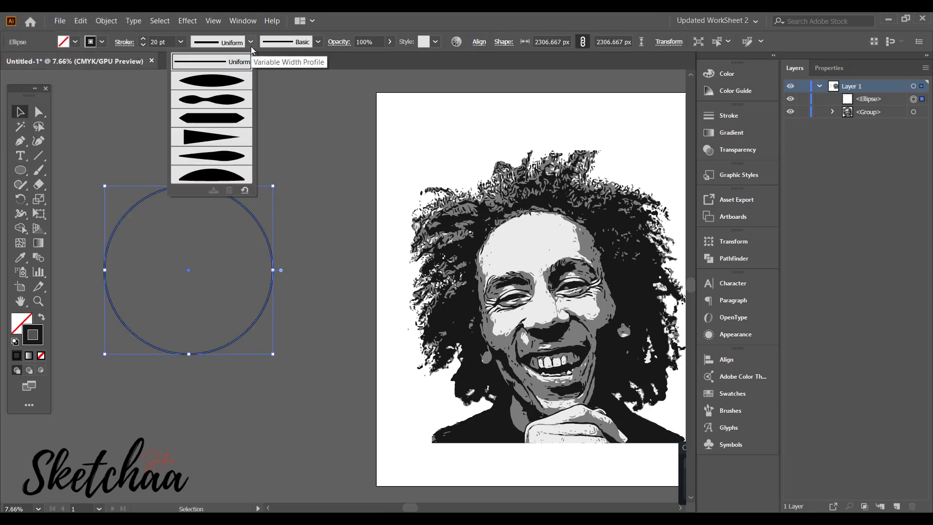
Paste a copy in front, enlarge it around the same centre and give it a 70 pt stroke
{"action": "key", "text": "ctrl+c"}
{"action": "key", "text": "ctrl+f"}
{"action": "left_click_drag", "start_coordinate": [272, 186], "coordinate": [303, 155]}
{"action": "left_click", "coordinate": [275, 190]}
{"action": "left_click", "coordinate": [275, 190]}
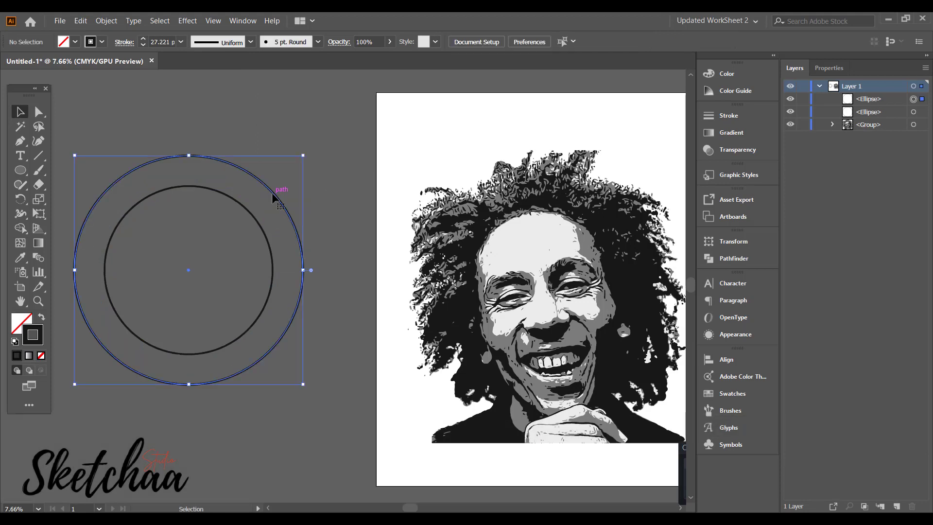
{"action": "left_click", "coordinate": [251, 146]}
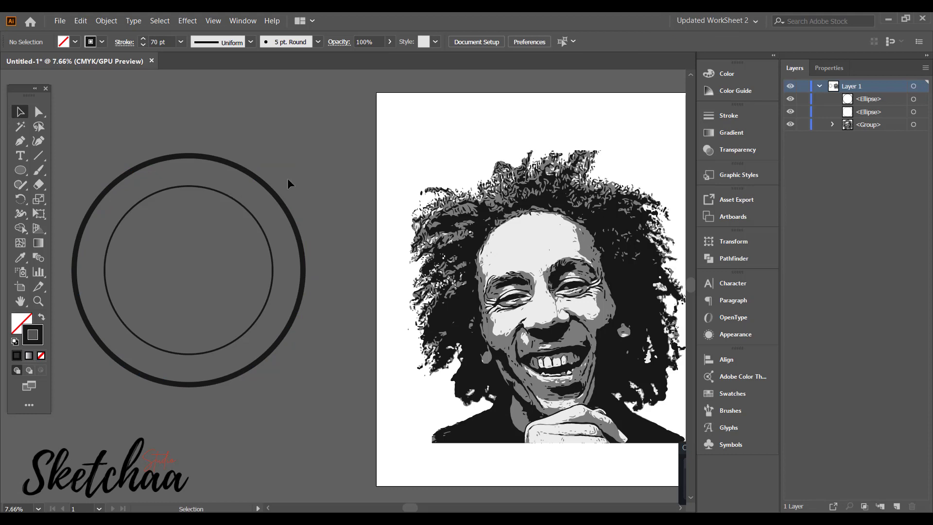
{"action": "left_click", "coordinate": [279, 196]}
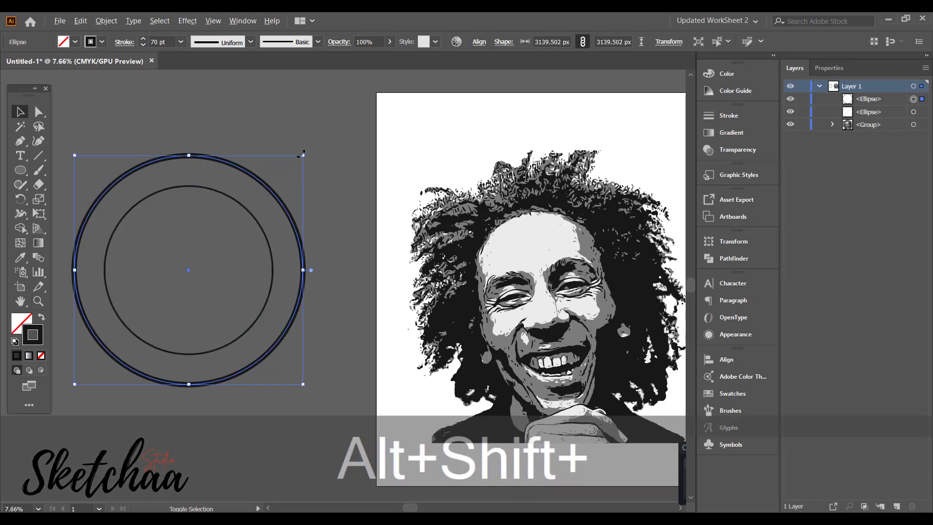
{"action": "left_click_drag", "start_coordinate": [301, 153], "coordinate": [333, 125]}
{"action": "left_click", "coordinate": [298, 222]}
{"action": "left_click", "coordinate": [270, 254]}
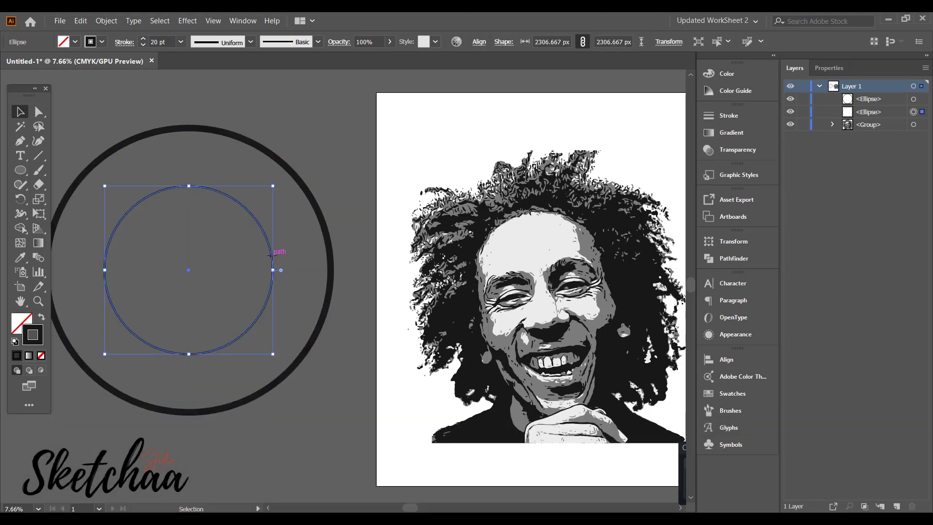
{"action": "left_click", "coordinate": [328, 165]}
Blend the two circles and set Blend Options to 7 specified steps
{"action": "left_click_drag", "start_coordinate": [277, 115], "coordinate": [243, 263]}
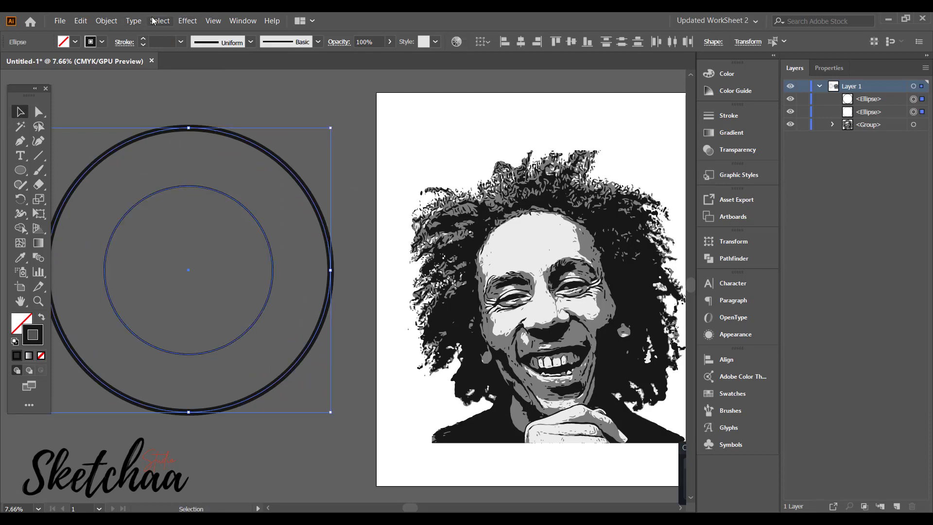
{"action": "left_click", "coordinate": [153, 20]}
{"action": "mouse_move", "coordinate": [183, 312]}
{"action": "left_click", "coordinate": [276, 310]}
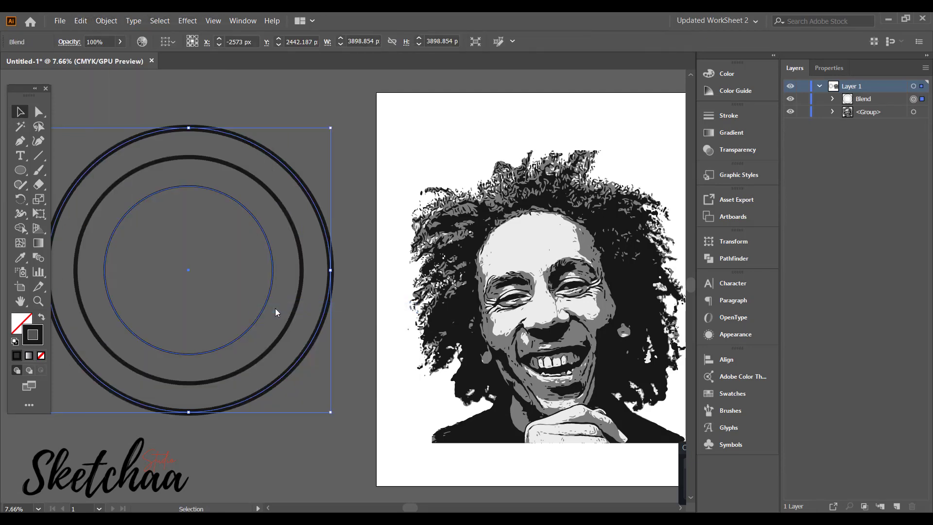
{"action": "left_click", "coordinate": [107, 21]}
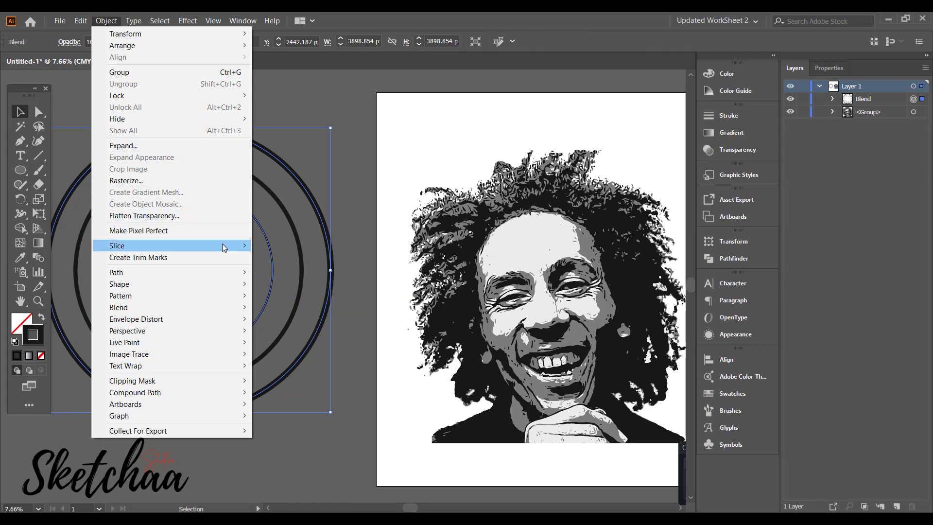
{"action": "mouse_move", "coordinate": [240, 310]}
{"action": "left_click", "coordinate": [291, 334]}
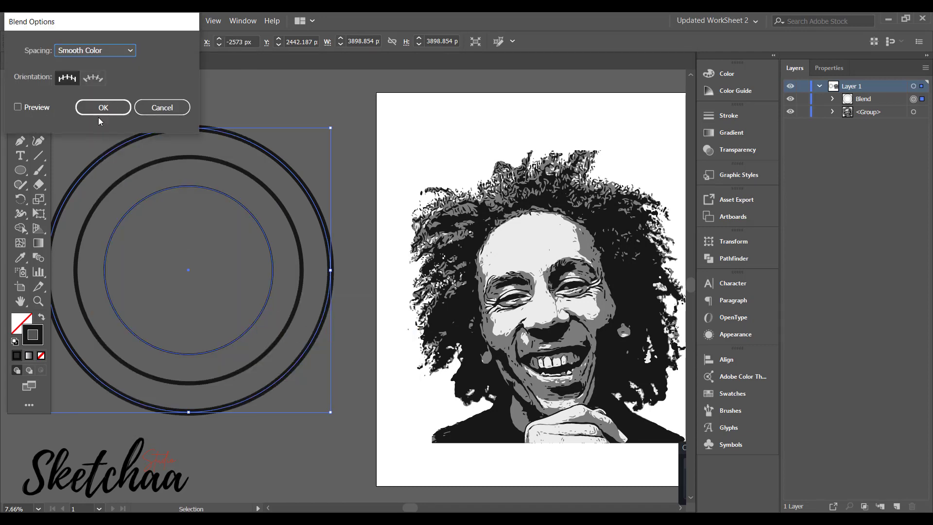
{"action": "left_click", "coordinate": [92, 50]}
{"action": "left_click", "coordinate": [82, 68]}
{"action": "left_click", "coordinate": [18, 106]}
{"action": "double_click", "coordinate": [154, 49]}
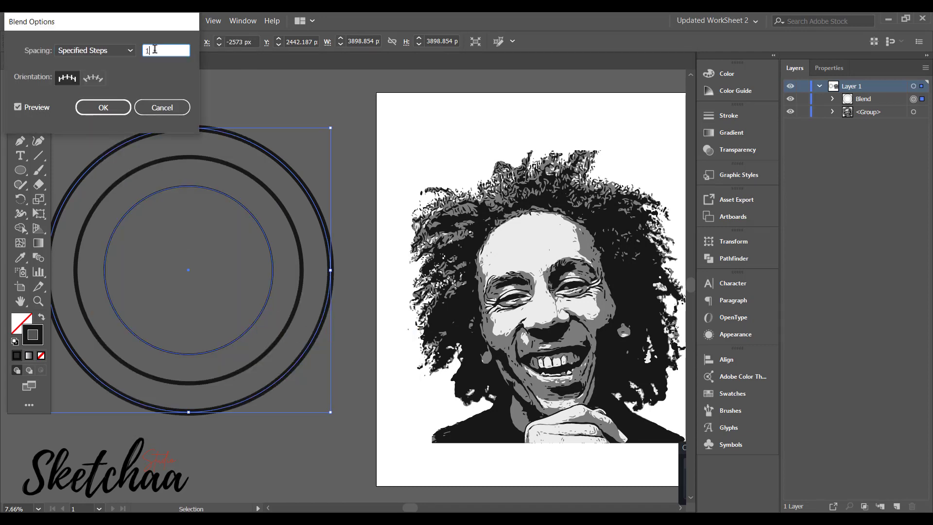
{"action": "key", "text": "Up"}
{"action": "key", "text": "Up"}
{"action": "key", "text": "Up"}
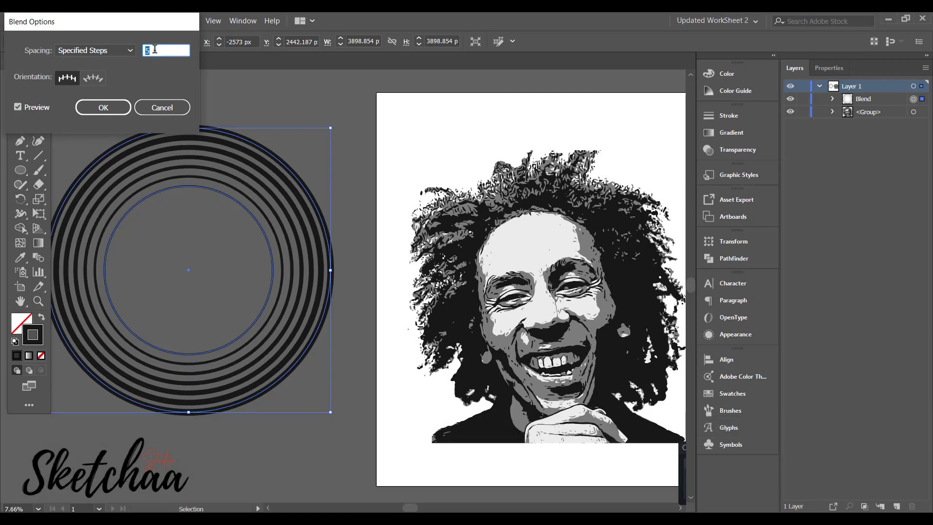
{"action": "key", "text": "Up"}
{"action": "key", "text": "Up"}
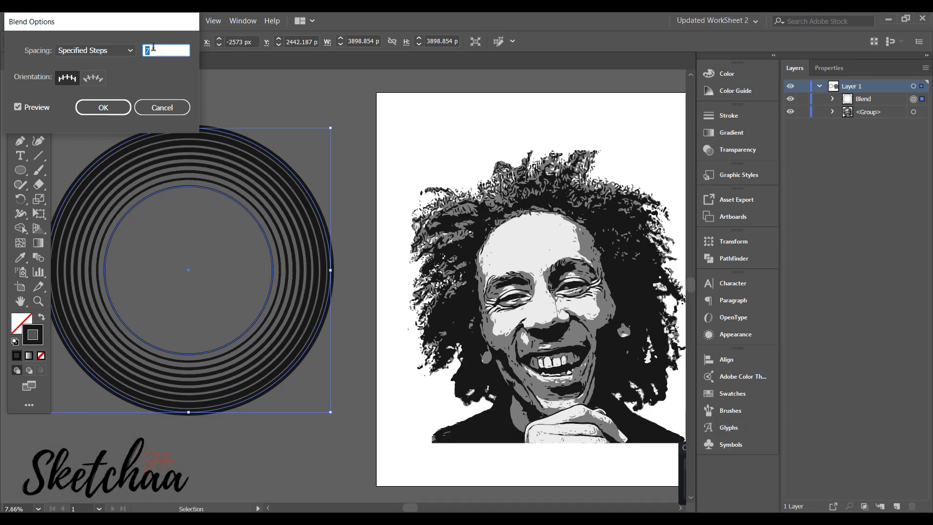
{"action": "left_click", "coordinate": [112, 107]}
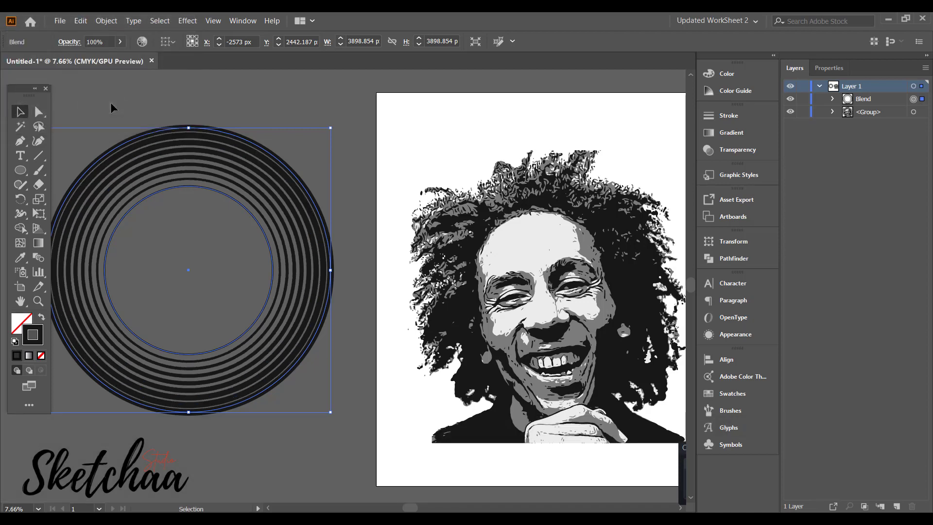
{"action": "left_click", "coordinate": [110, 102]}
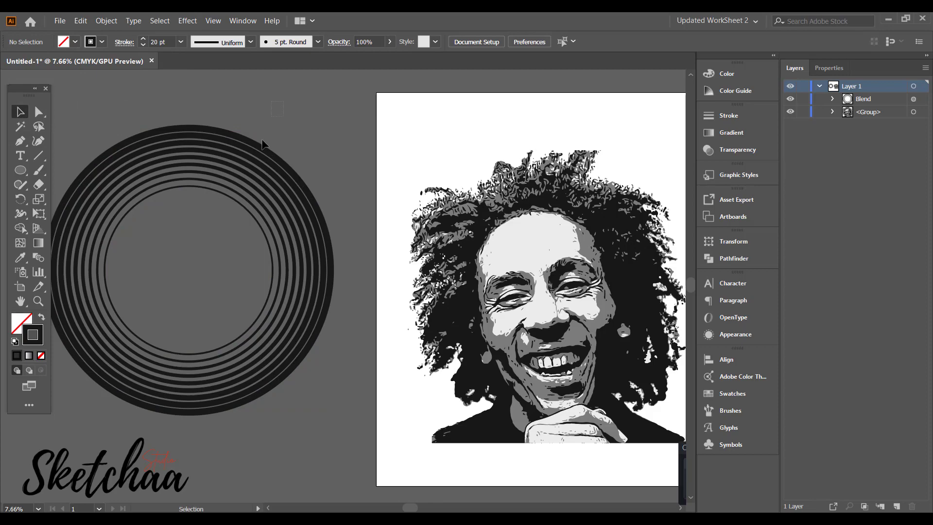
Centre the ring blend around the portrait's head and paste the portrait in front of it
{"action": "left_click_drag", "start_coordinate": [294, 221], "coordinate": [568, 210]}
{"action": "left_click", "coordinate": [452, 143]}
{"action": "left_click_drag", "start_coordinate": [451, 144], "coordinate": [495, 141]}
{"action": "left_click", "coordinate": [589, 430]}
{"action": "key", "text": "ctrl+x"}
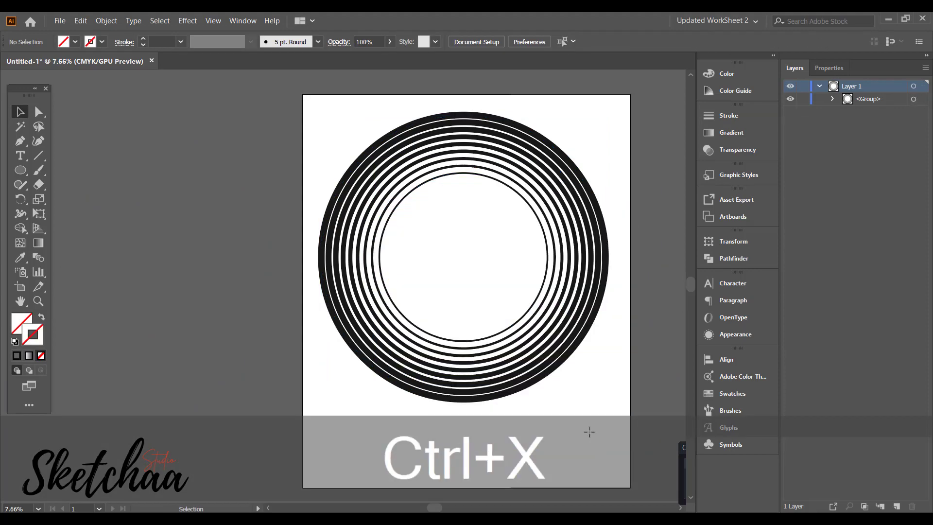
{"action": "key", "text": "ctrl+f"}
{"action": "left_click_drag", "start_coordinate": [589, 430], "coordinate": [555, 423]}
{"action": "left_click", "coordinate": [638, 295]}
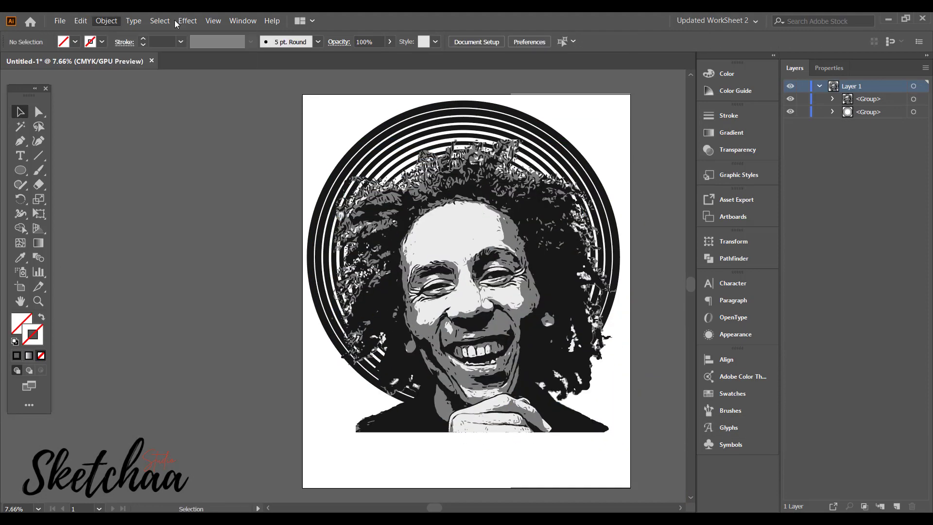
Hide the artboards and reposition the combined artwork
{"action": "left_click", "coordinate": [178, 22]}
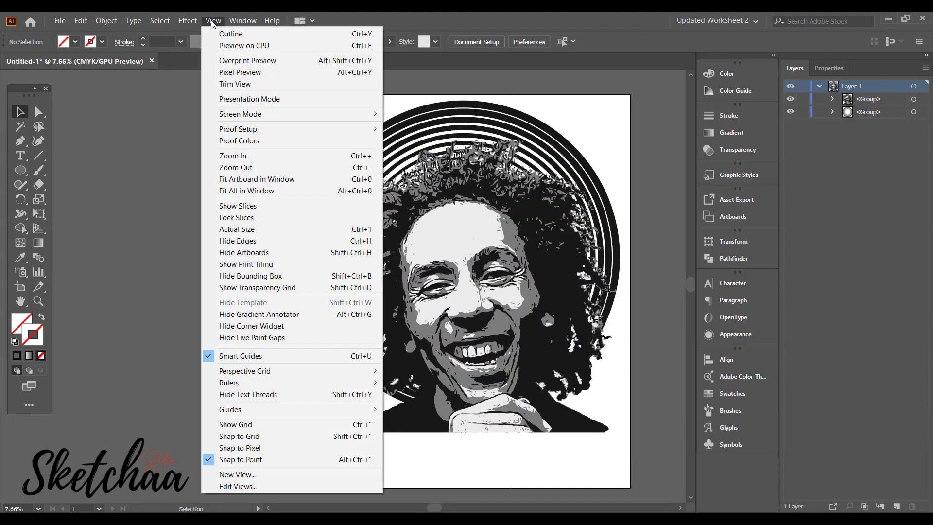
{"action": "left_click", "coordinate": [241, 253]}
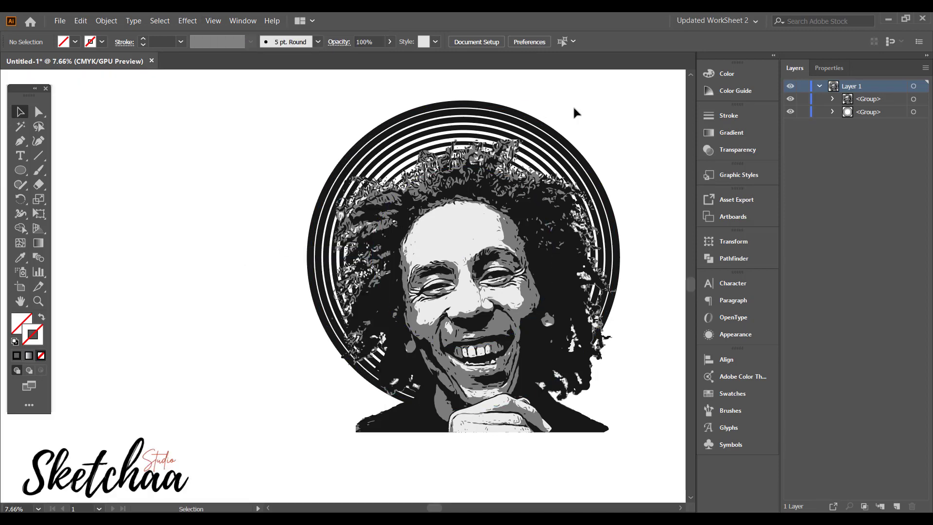
{"action": "left_click_drag", "start_coordinate": [575, 115], "coordinate": [319, 337]}
Offset the portrait's paths by about 18 px with rounded joins
{"action": "left_click", "coordinate": [408, 115]}
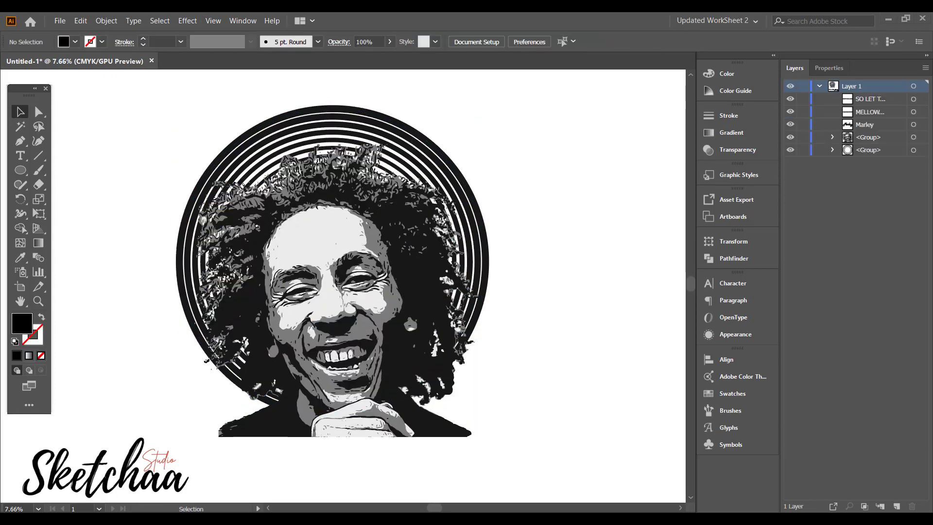
{"action": "left_click", "coordinate": [430, 422]}
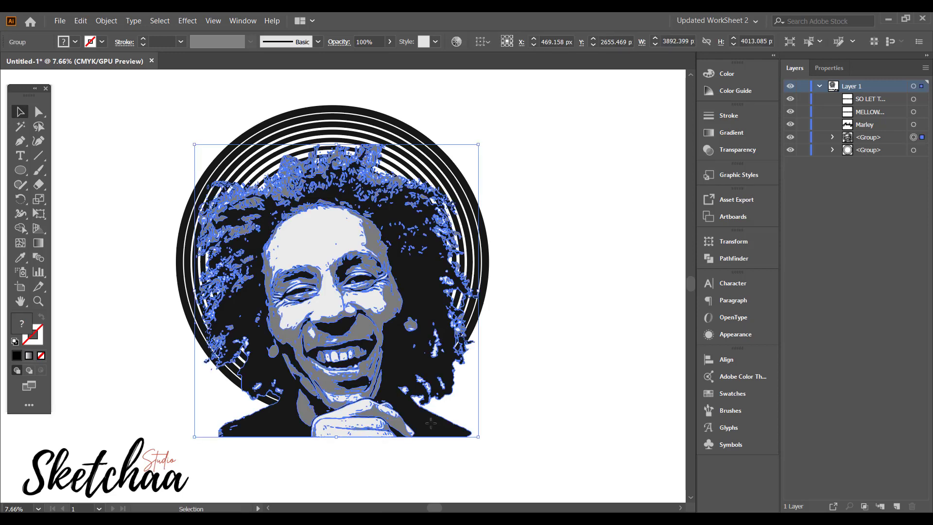
{"action": "left_click", "coordinate": [111, 20]}
{"action": "mouse_move", "coordinate": [160, 272]}
{"action": "left_click", "coordinate": [311, 309]}
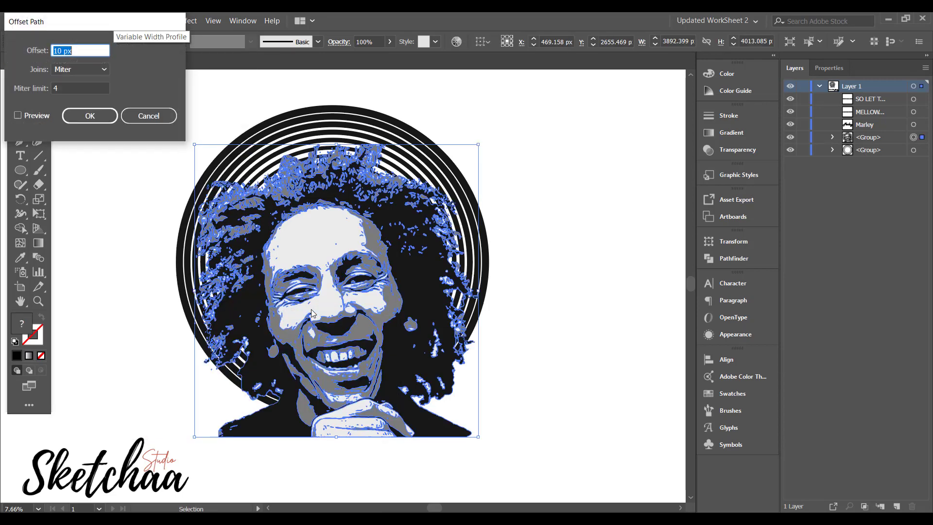
{"action": "left_click", "coordinate": [79, 74]}
{"action": "left_click", "coordinate": [80, 99]}
{"action": "left_click", "coordinate": [18, 115]}
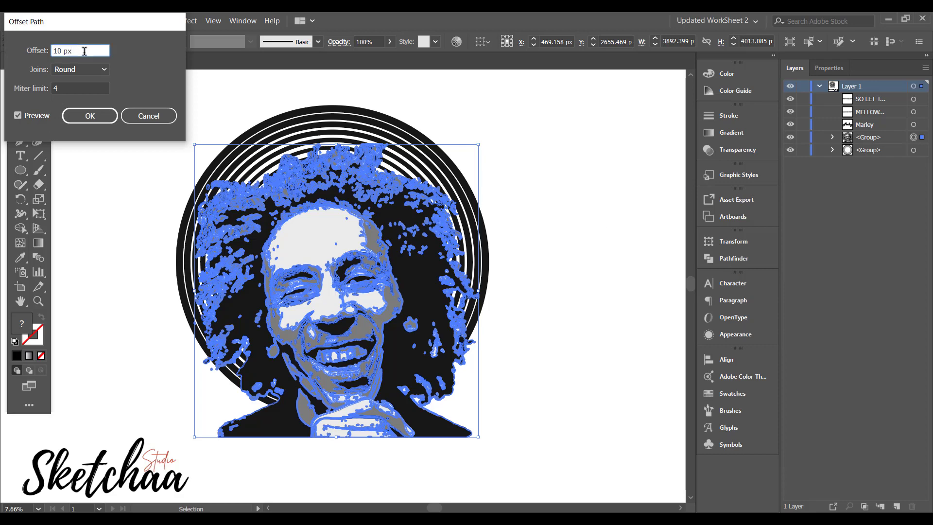
{"action": "key", "text": "Up"}
{"action": "key", "text": "Up"}
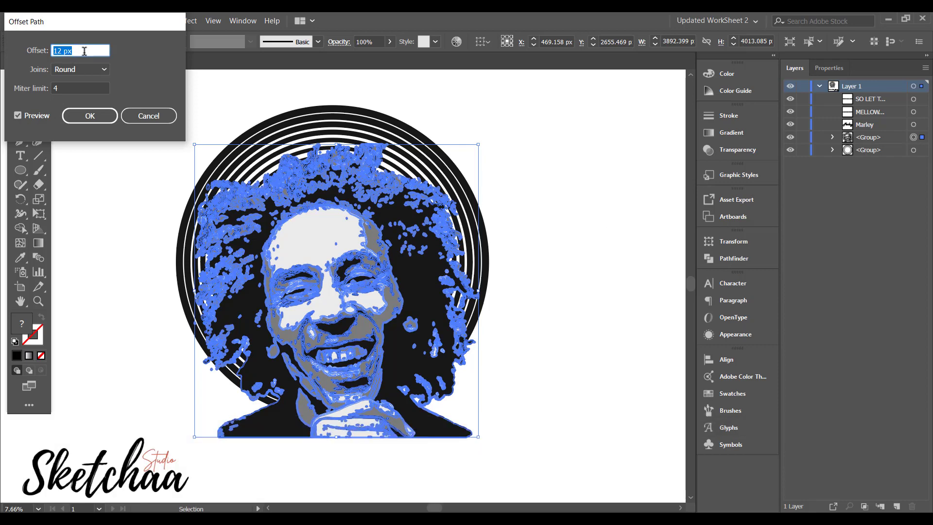
{"action": "key", "text": "Up"}
{"action": "key", "text": "Up"}
{"action": "key", "text": "Up"}
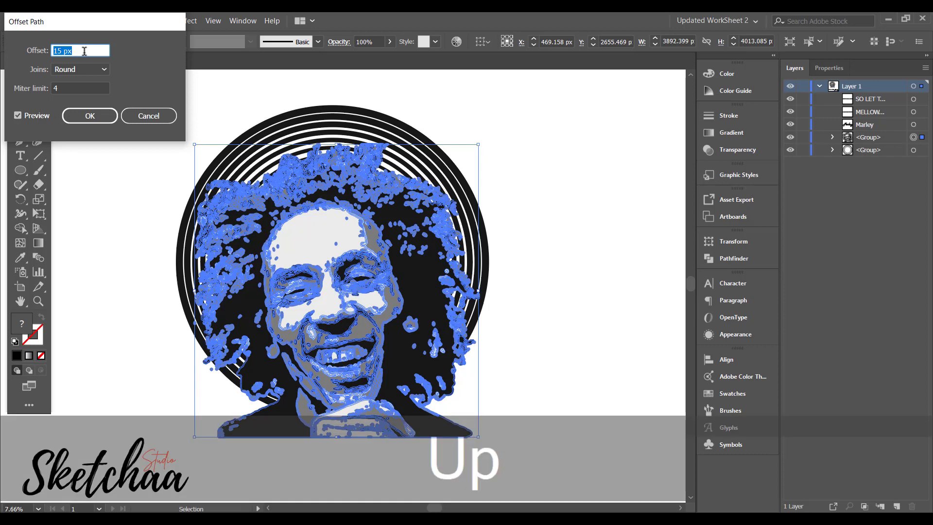
{"action": "key", "text": "Up"}
{"action": "key", "text": "Up"}
{"action": "key", "text": "Up"}
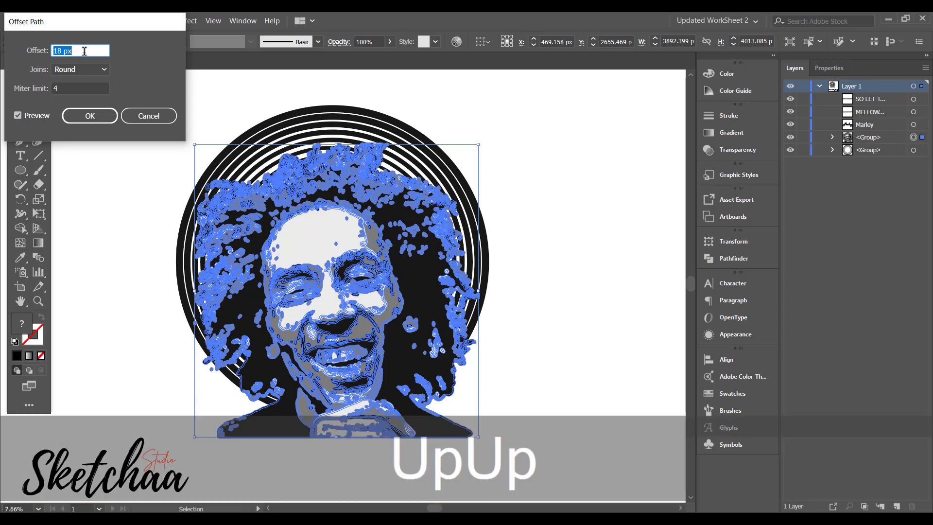
{"action": "left_click", "coordinate": [101, 111]}
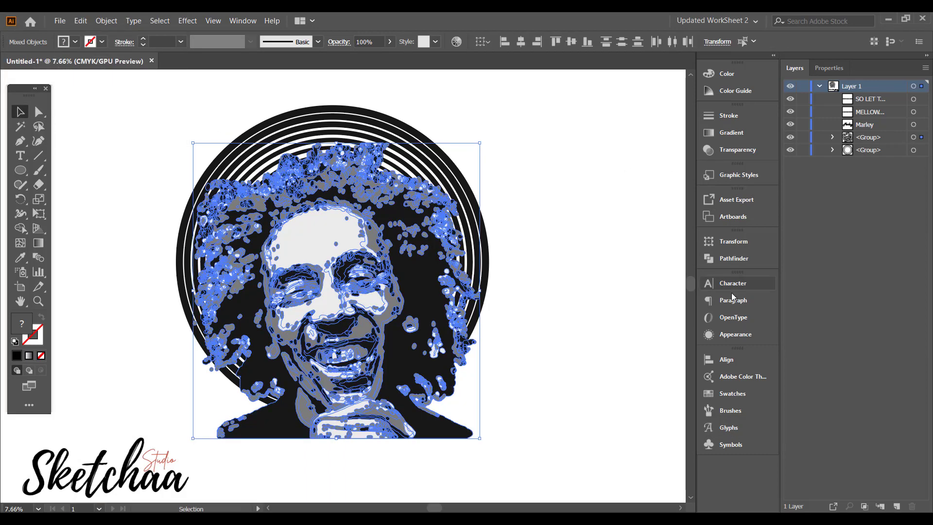
Unite the offset outlines, fill them white and paste the silhouette behind the portrait
{"action": "left_click", "coordinate": [725, 257]}
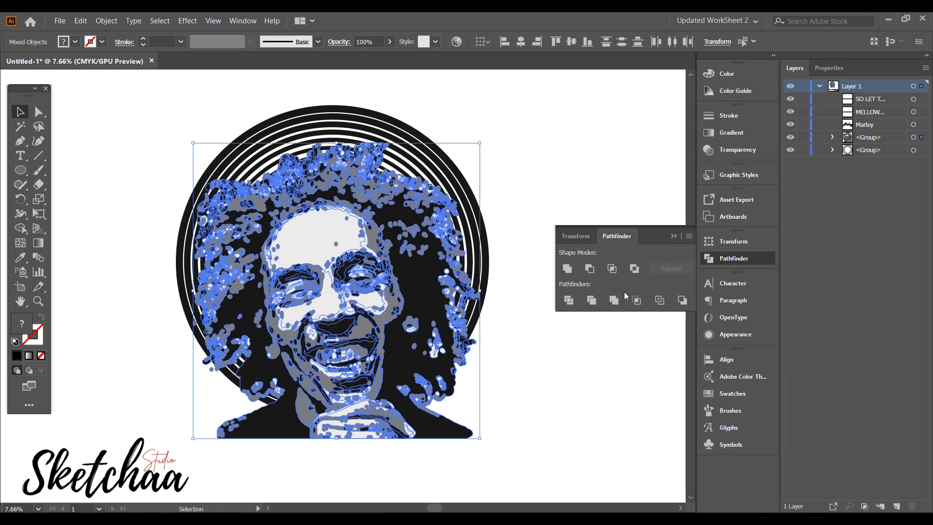
{"action": "left_click", "coordinate": [569, 269]}
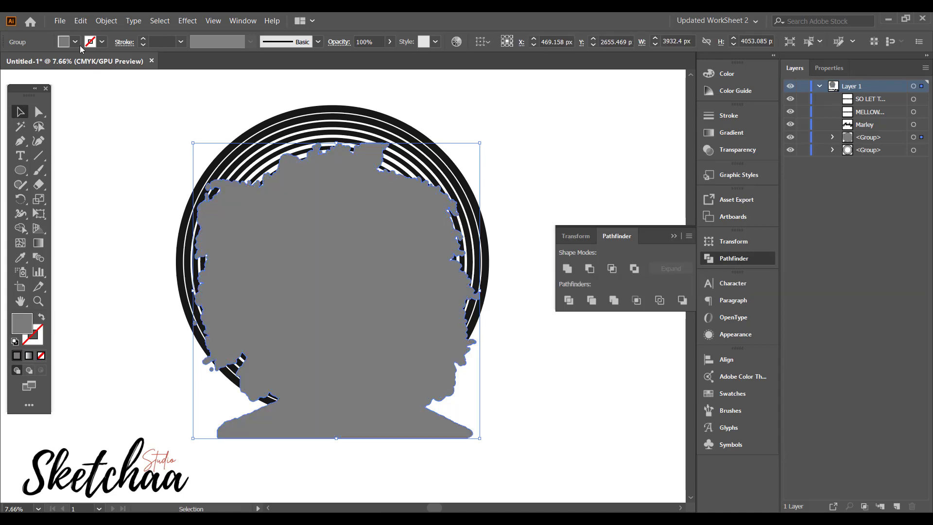
{"action": "left_click", "coordinate": [75, 42]}
{"action": "left_click", "coordinate": [25, 63]}
{"action": "key", "text": "ctrl+x"}
{"action": "key", "text": "ctrl+x"}
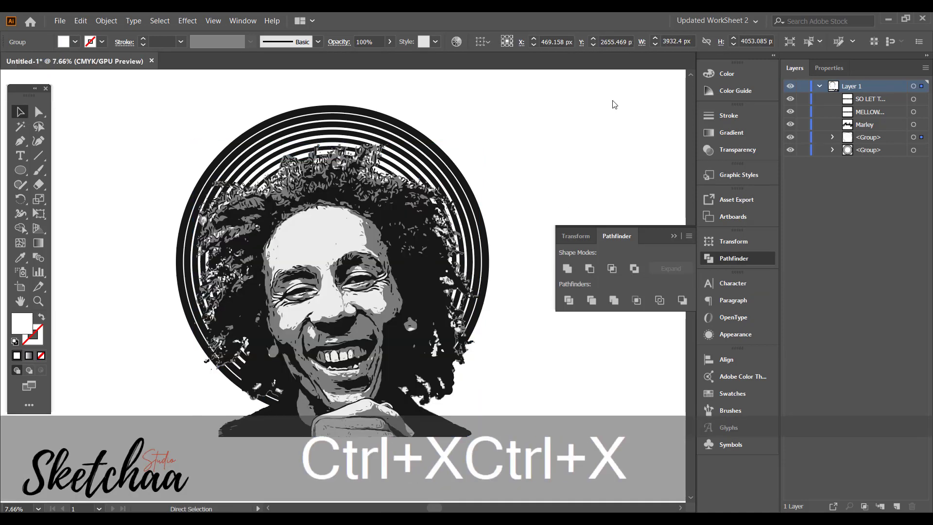
{"action": "left_click", "coordinate": [375, 235], "text": "ctrl"}
{"action": "key", "text": "ctrl+b"}
{"action": "left_click", "coordinate": [551, 158]}
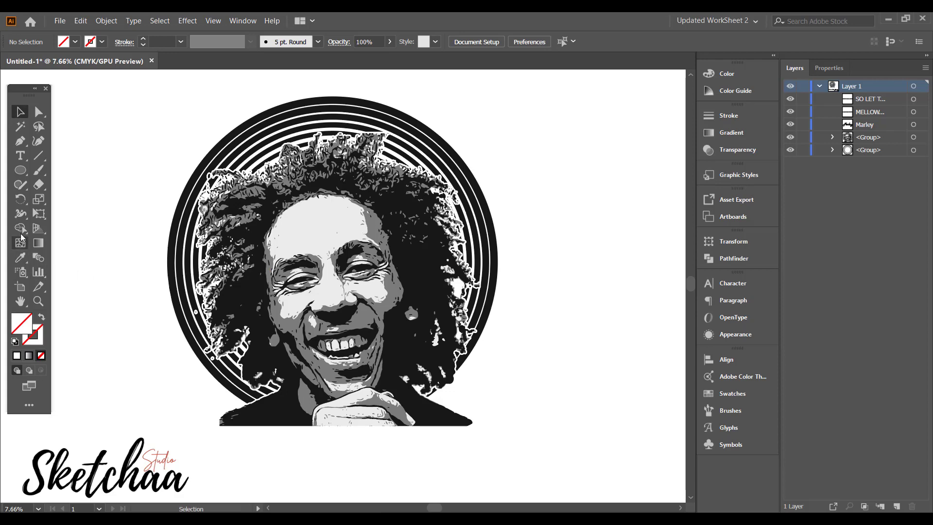
Draw a circle out from the portrait's centre and move it onto the portrait
{"action": "left_click", "coordinate": [20, 171]}
{"action": "left_click_drag", "start_coordinate": [331, 249], "coordinate": [499, 272]}
{"action": "key", "text": "v"}
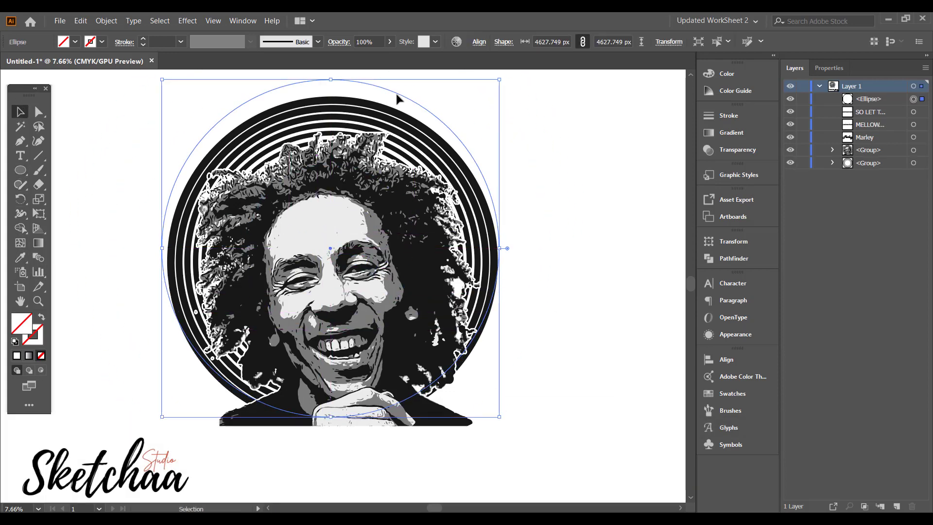
{"action": "left_click_drag", "start_coordinate": [395, 98], "coordinate": [406, 113]}
{"action": "left_click", "coordinate": [573, 142]}
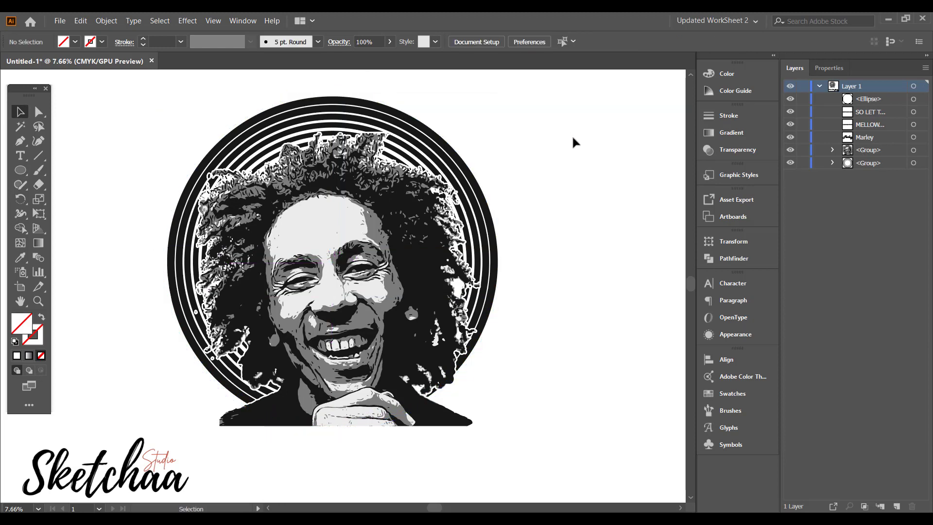
Centre the new circle and the ring group horizontally and vertically
{"action": "left_click", "coordinate": [427, 129]}
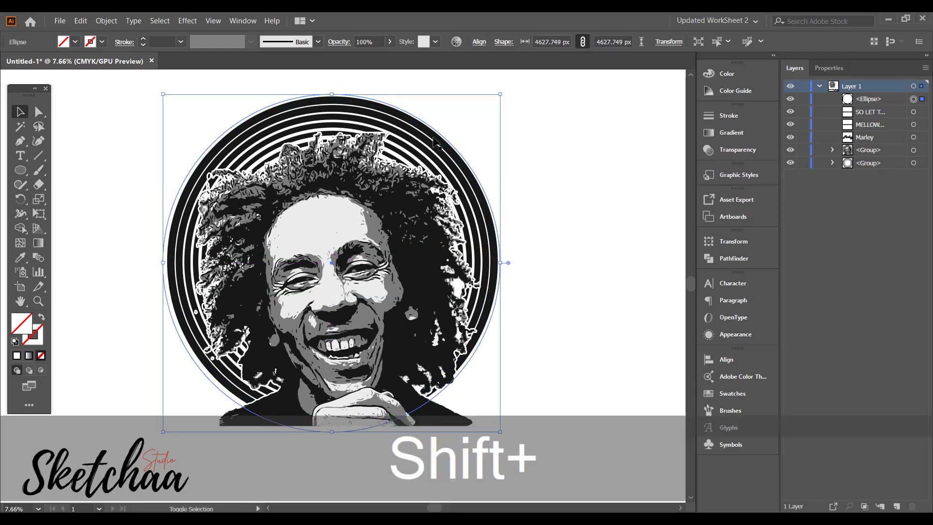
{"action": "left_click", "coordinate": [437, 137], "text": "shift"}
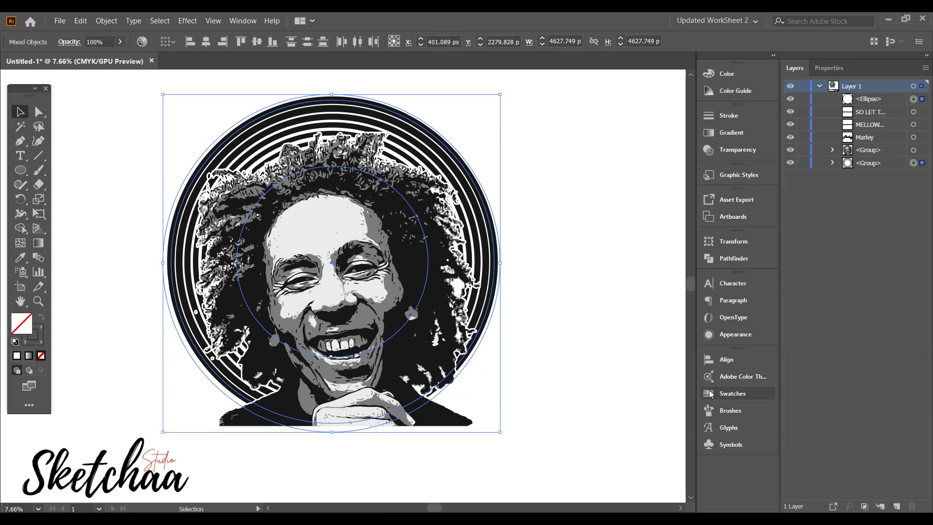
{"action": "left_click", "coordinate": [738, 359]}
{"action": "left_click", "coordinate": [592, 387]}
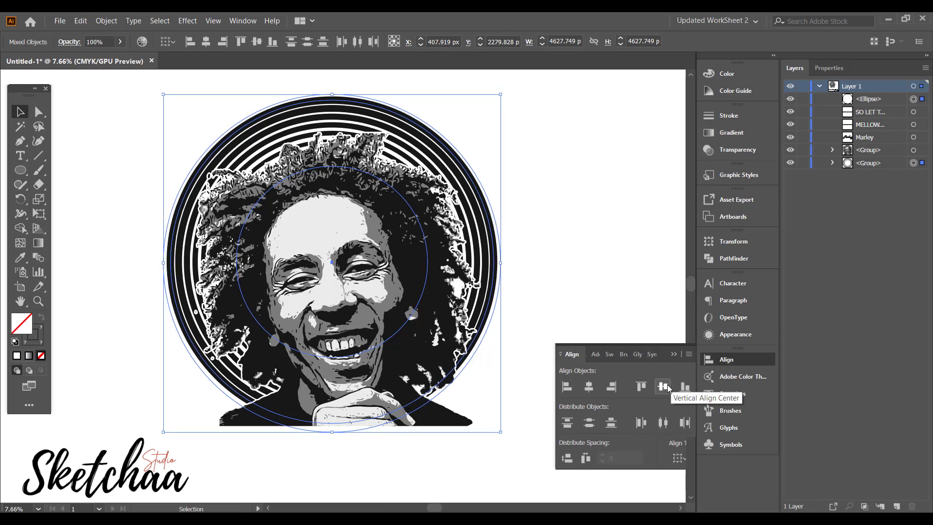
{"action": "left_click", "coordinate": [667, 386]}
{"action": "left_click", "coordinate": [581, 214]}
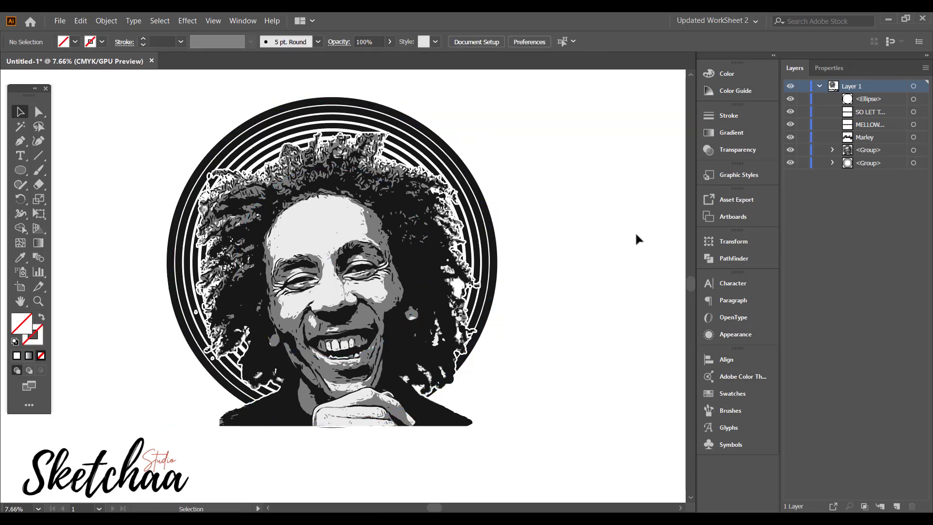
{"action": "left_click", "coordinate": [23, 158]}
Copy the MELLOW MOON HAS GOT ME line and paste it as text along the circle
{"action": "left_click", "coordinate": [138, 459]}
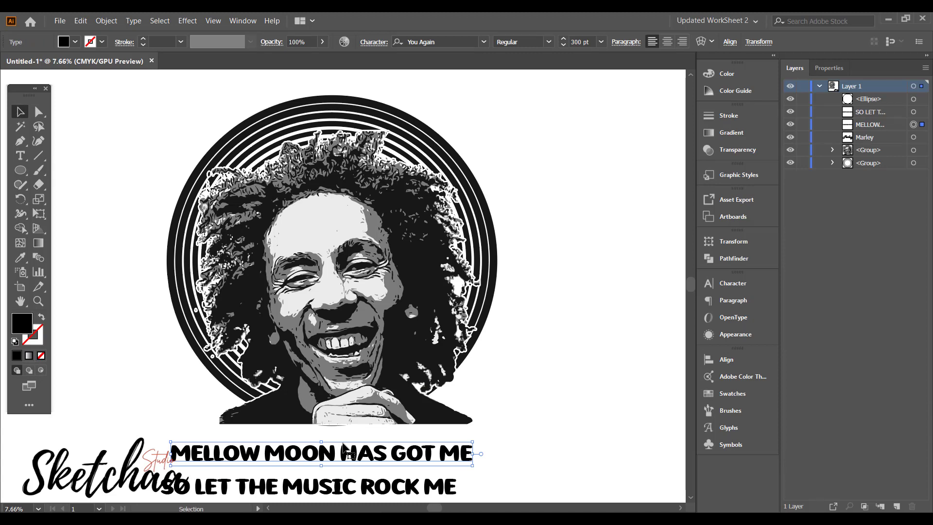
{"action": "double_click", "coordinate": [330, 454]}
{"action": "key", "text": "ctrl+a"}
{"action": "key", "text": "ctrl+c"}
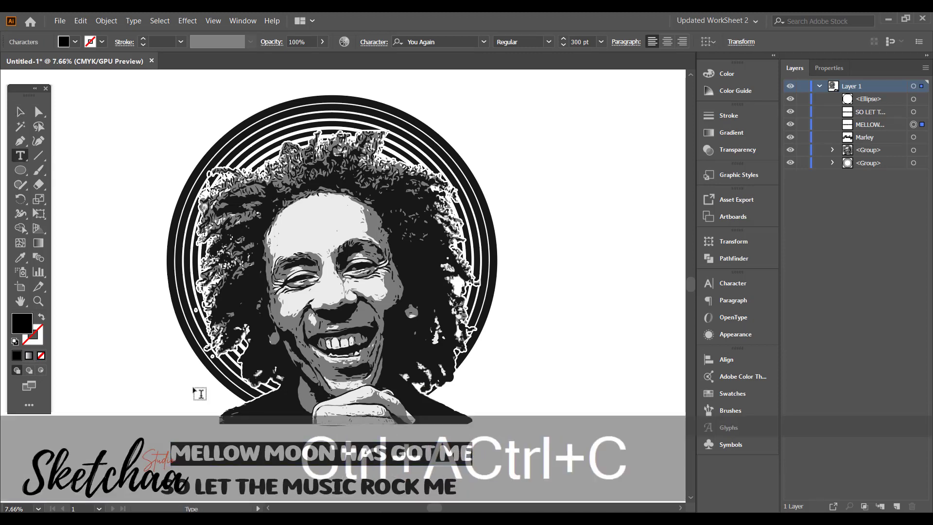
{"action": "left_click_drag", "start_coordinate": [21, 160], "coordinate": [73, 183]}
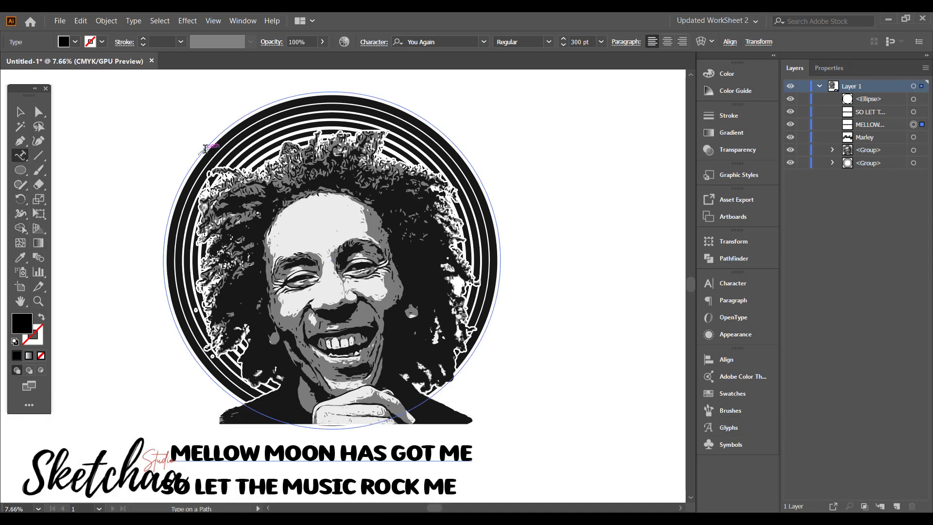
{"action": "left_click", "coordinate": [203, 149]}
{"action": "key", "text": "ctrl+v"}
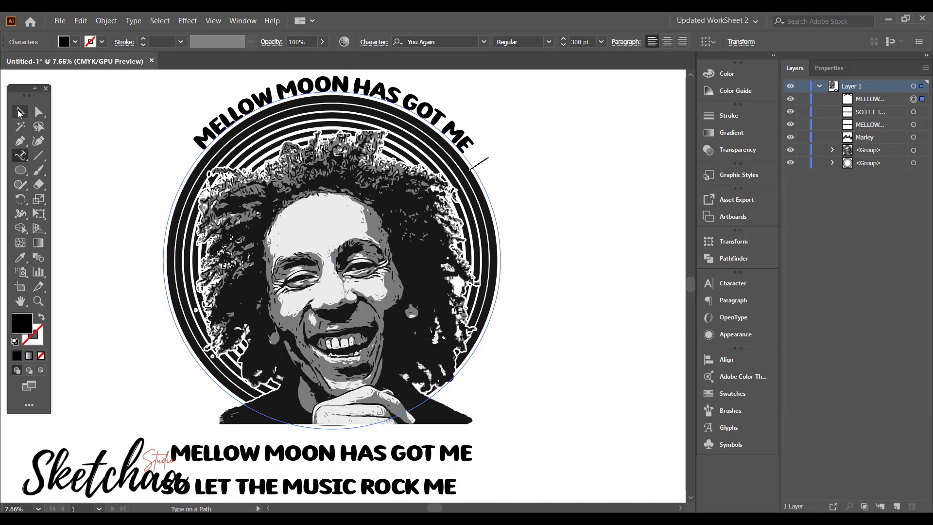
Append SO LET THE MUSIC ROCK ME to the end of the curved text
{"action": "left_click", "coordinate": [18, 112]}
{"action": "double_click", "coordinate": [309, 486]}
{"action": "key", "text": "ctrl+a"}
{"action": "key", "text": "ctrl+c"}
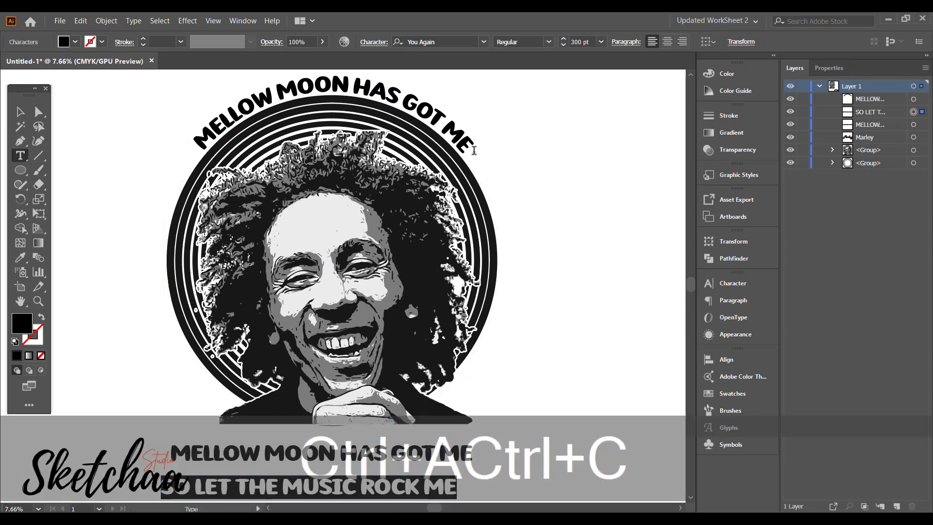
{"action": "left_click", "coordinate": [474, 150]}
{"action": "key", "text": "BackSpace"}
{"action": "key", "text": "ctrl+v"}
Rotate the curved lyrics around the circle and delete the two straight text lines
{"action": "left_click", "coordinate": [20, 112]}
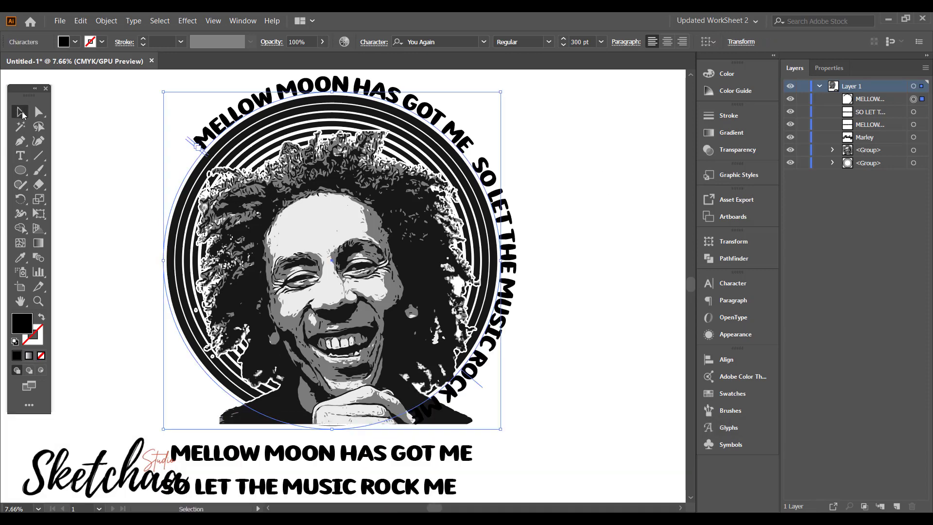
{"action": "left_click_drag", "start_coordinate": [161, 91], "coordinate": [134, 289]}
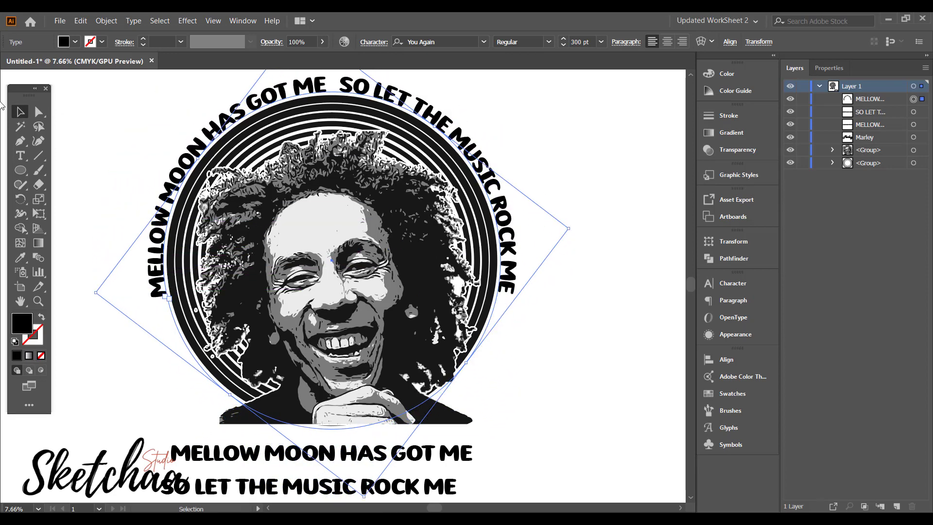
{"action": "left_click_drag", "start_coordinate": [564, 451], "coordinate": [437, 485]}
{"action": "key", "text": "Delete"}
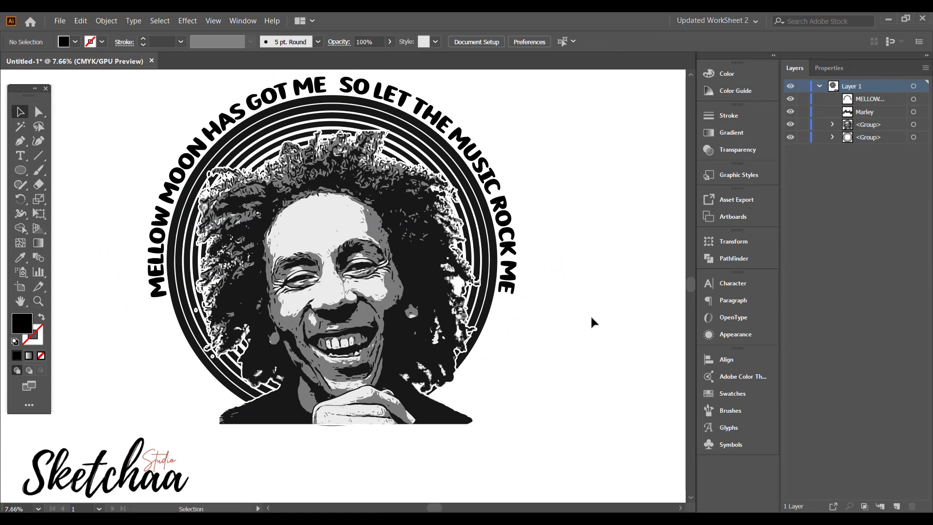
Set the curved lyrics to 296 pt and slide them along the circle
{"action": "left_click", "coordinate": [359, 87]}
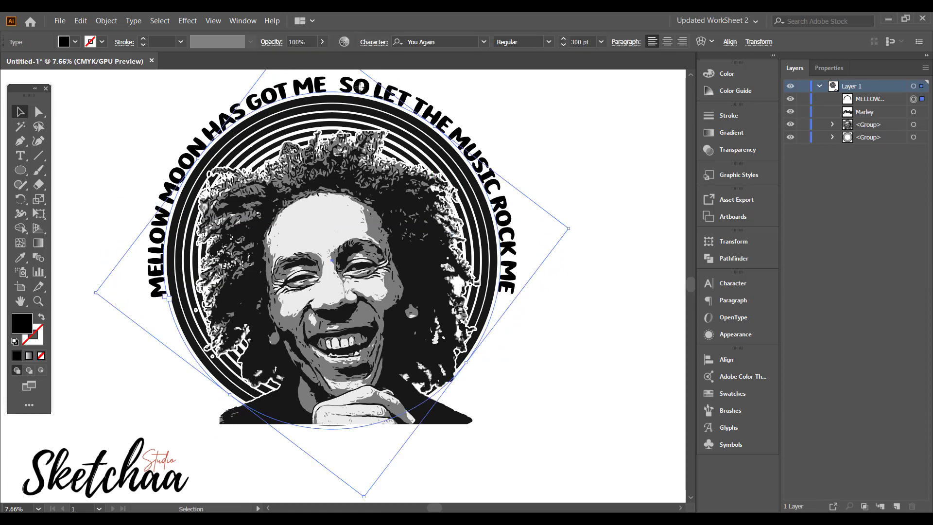
{"action": "left_click", "coordinate": [564, 45]}
{"action": "left_click", "coordinate": [564, 45]}
{"action": "left_click", "coordinate": [565, 46]}
{"action": "left_click", "coordinate": [565, 45]}
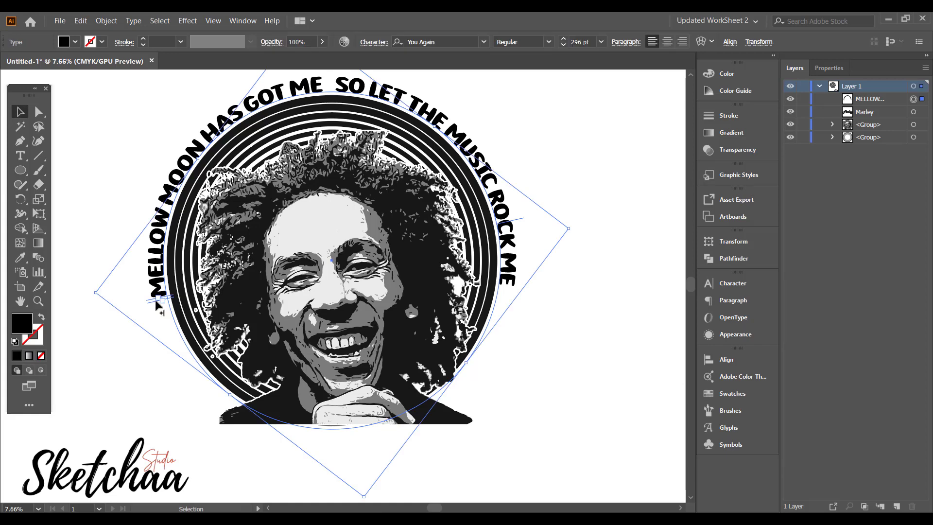
{"action": "mouse_move", "coordinate": [156, 300]}
{"action": "left_mouse_down"}
{"action": "mouse_move", "coordinate": [417, 385]}
{"action": "mouse_move", "coordinate": [493, 315]}
{"action": "mouse_move", "coordinate": [503, 287]}
{"action": "left_mouse_up"}
Draw a small black star and place it beside the start of the lyrics
{"action": "left_click", "coordinate": [531, 308]}
{"action": "left_click_drag", "start_coordinate": [20, 170], "coordinate": [73, 227]}
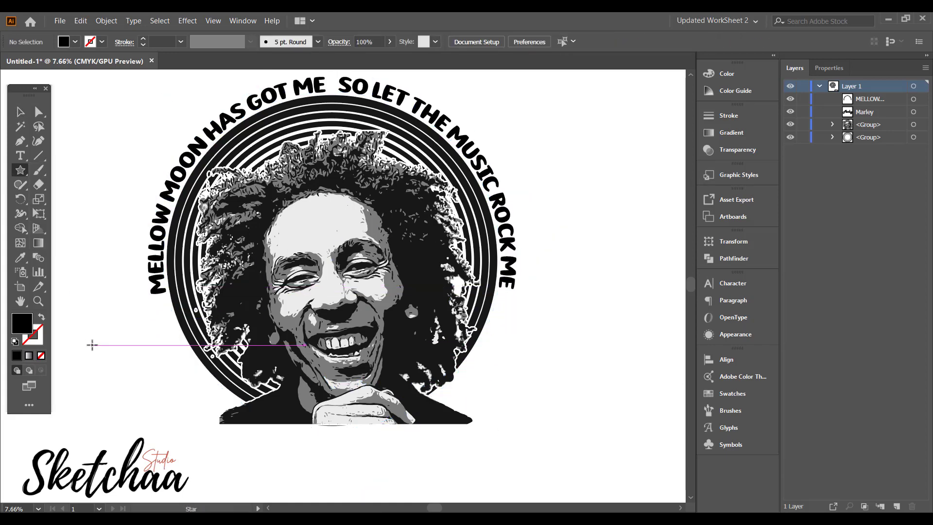
{"action": "left_click_drag", "start_coordinate": [92, 345], "coordinate": [101, 354]}
{"action": "left_click", "coordinate": [20, 125]}
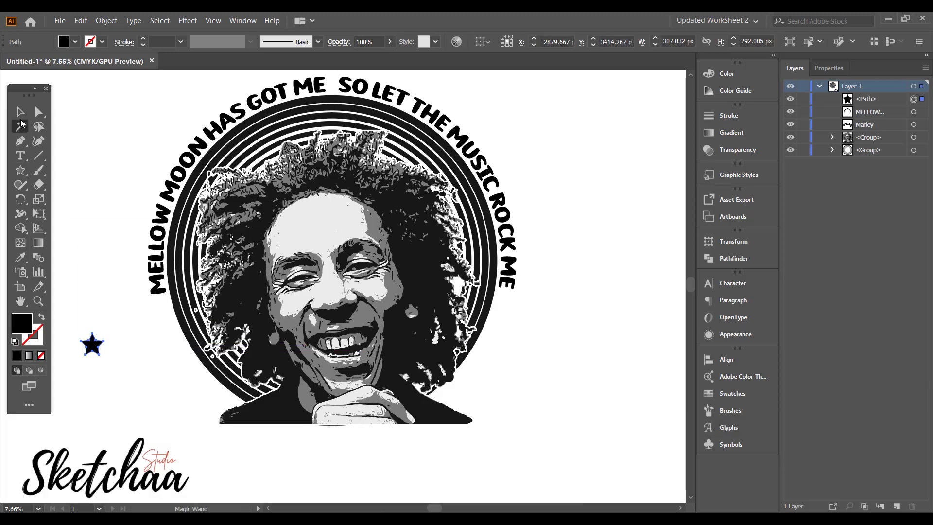
{"action": "left_click", "coordinate": [99, 288]}
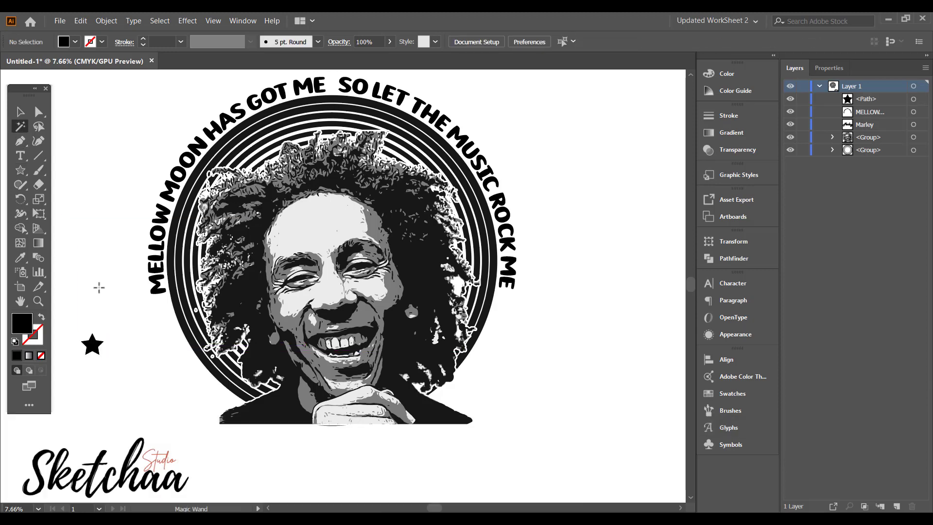
{"action": "mouse_move", "coordinate": [150, 325]}
{"action": "left_mouse_down"}
{"action": "mouse_move", "coordinate": [166, 326]}
{"action": "mouse_move", "coordinate": [147, 330]}
{"action": "left_mouse_up"}
{"action": "left_click", "coordinate": [146, 330]}
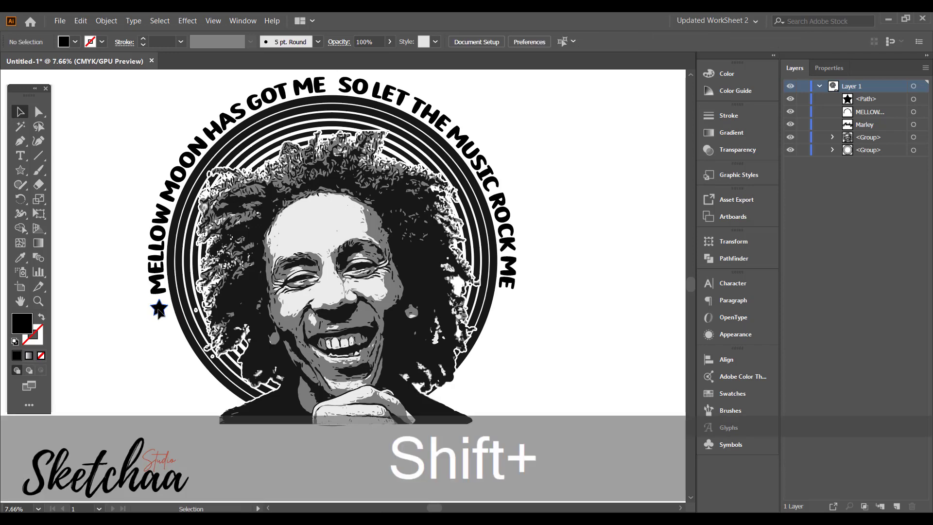
Duplicate the star to the lyric's right end and nudge it slightly left
{"action": "left_click_drag", "start_coordinate": [159, 308], "coordinate": [520, 313]}
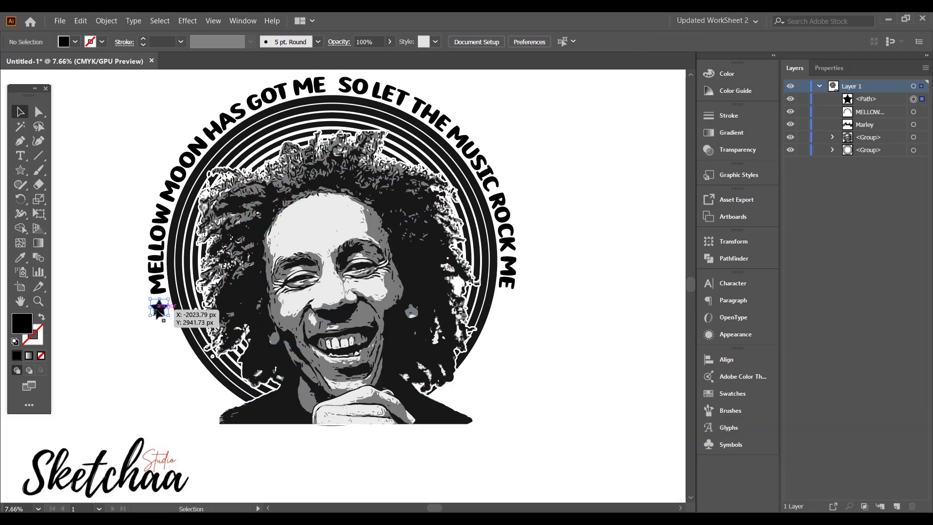
{"action": "left_click_drag", "start_coordinate": [159, 310], "coordinate": [510, 305]}
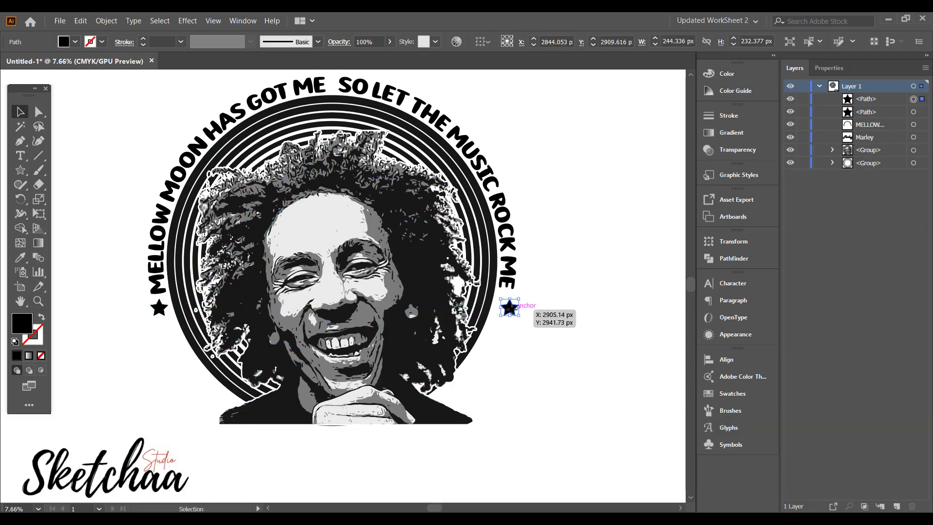
{"action": "key", "text": "Left"}
{"action": "key", "text": "Left"}
{"action": "key", "text": "Left"}
{"action": "key", "text": "Left"}
{"action": "left_click", "coordinate": [566, 307]}
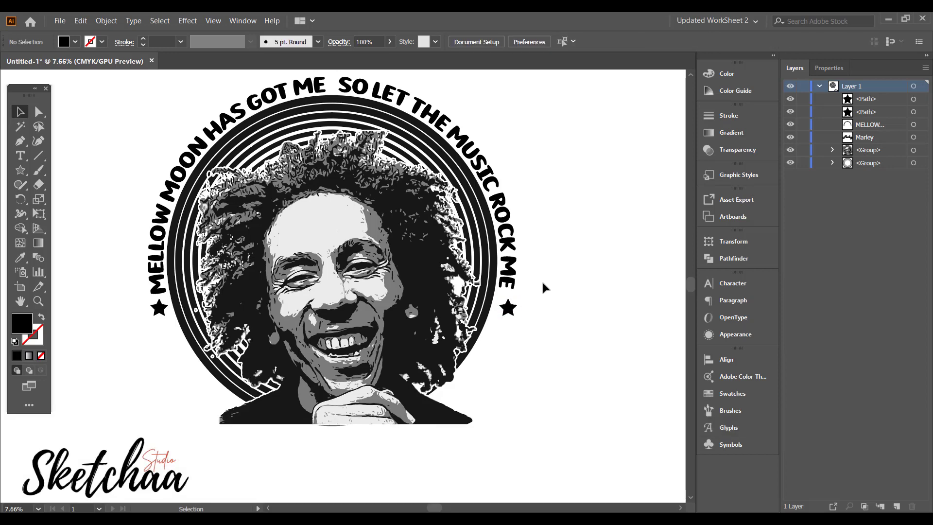
{"action": "left_click_drag", "start_coordinate": [510, 314], "coordinate": [505, 315]}
{"action": "left_click", "coordinate": [570, 298]}
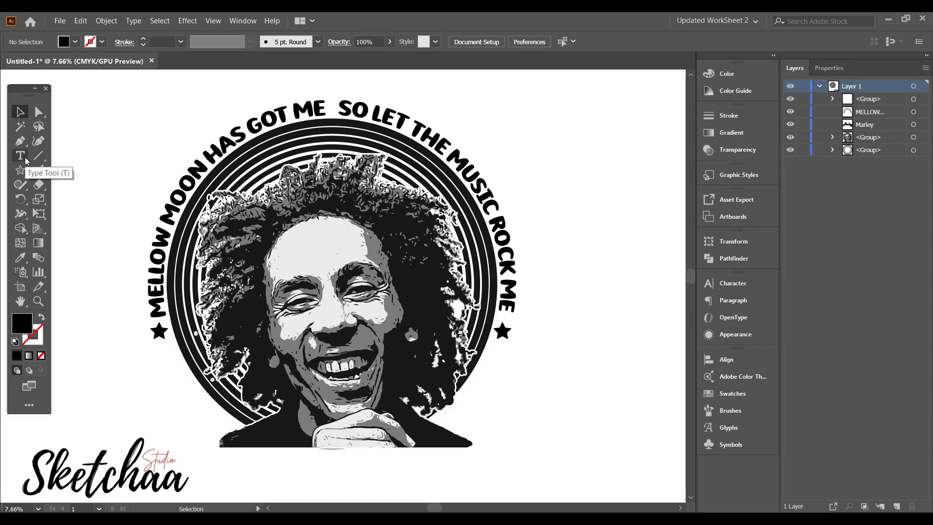
Paste a copy of the star and move it up after GOT ME
{"action": "left_click", "coordinate": [20, 155]}
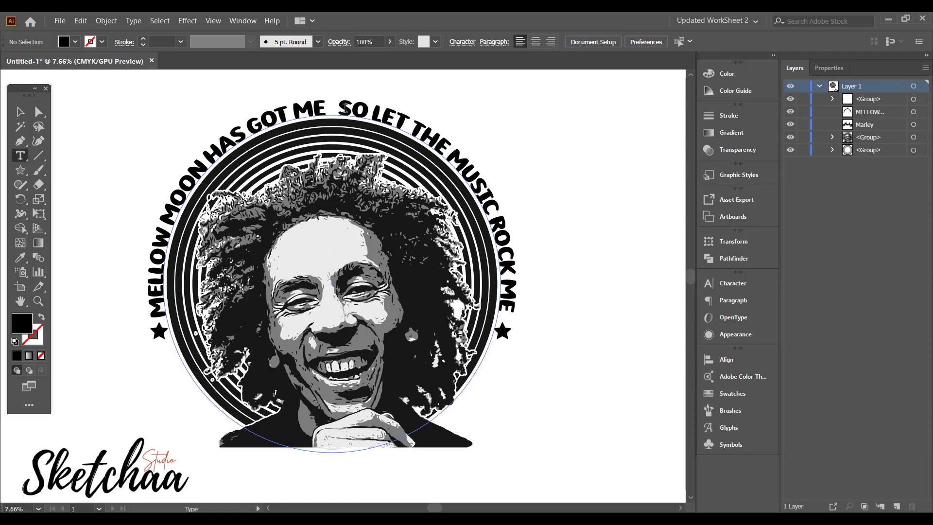
{"action": "left_click", "coordinate": [336, 107]}
{"action": "key", "text": "Escape"}
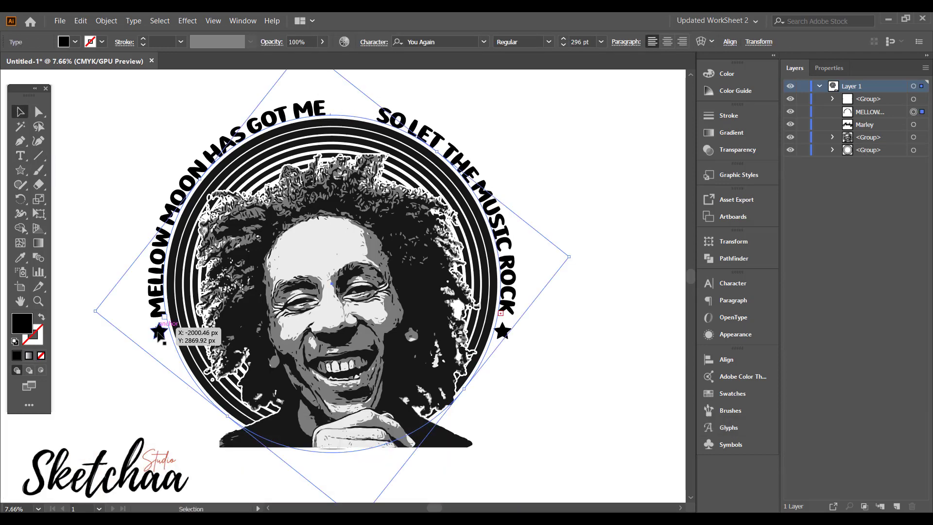
{"action": "double_click", "coordinate": [585, 245]}
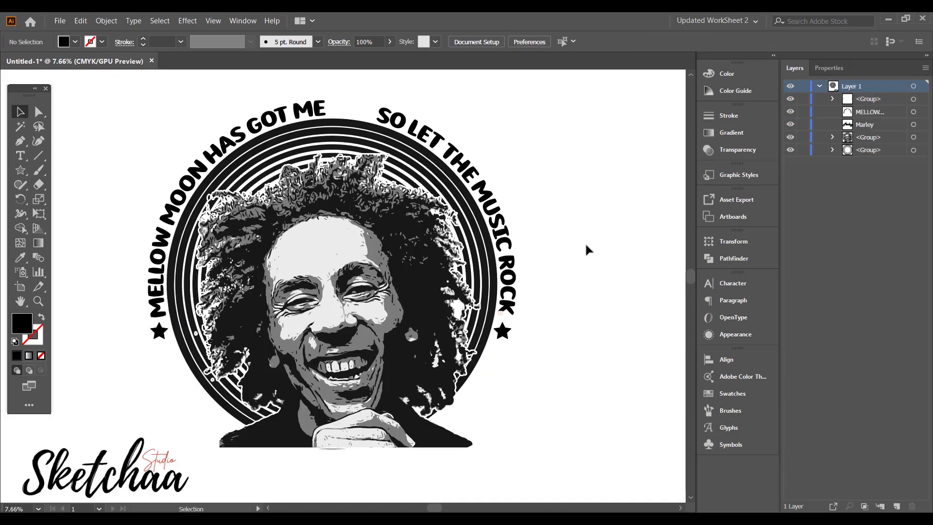
{"action": "key", "text": "ctrl+v"}
{"action": "left_click_drag", "start_coordinate": [343, 286], "coordinate": [339, 107]}
Remove the extra spaces after the star and enlarge the curved lyric around its centre
{"action": "left_click", "coordinate": [409, 130]}
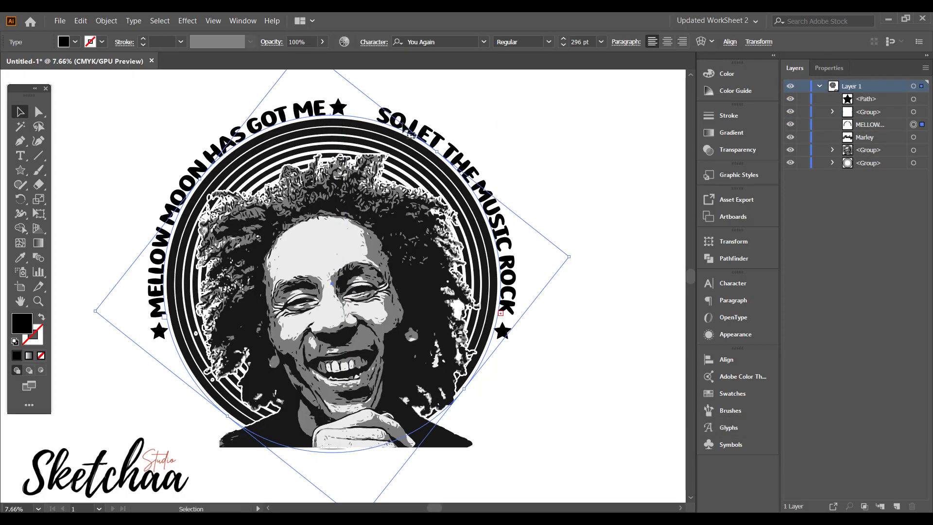
{"action": "double_click", "coordinate": [378, 117]}
{"action": "key", "text": "BackSpace"}
{"action": "key", "text": "BackSpace"}
{"action": "key", "text": "BackSpace"}
{"action": "key", "text": "BackSpace"}
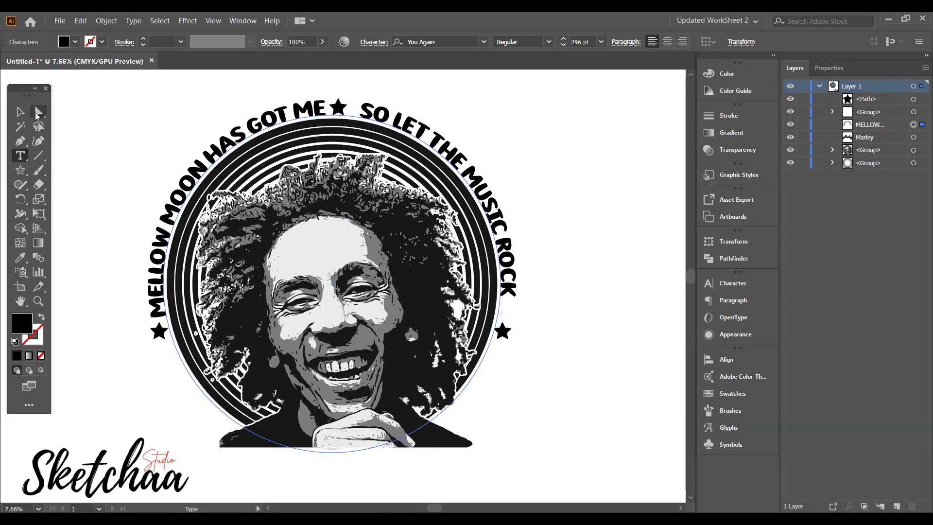
{"action": "key", "text": "Escape"}
{"action": "scroll", "coordinate": [532, 180], "scroll_direction": "up", "scroll_amount": 2}
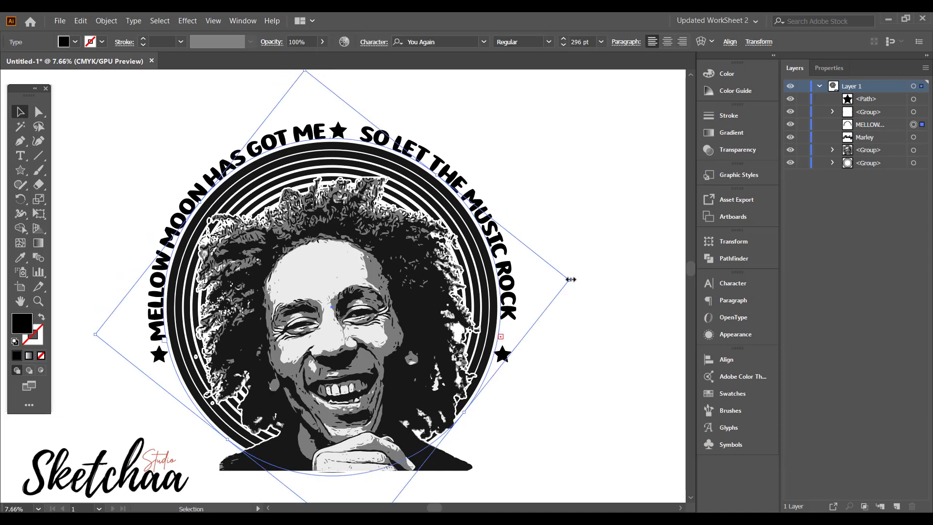
{"action": "left_click_drag", "start_coordinate": [570, 279], "coordinate": [578, 269]}
{"action": "left_click", "coordinate": [526, 144]}
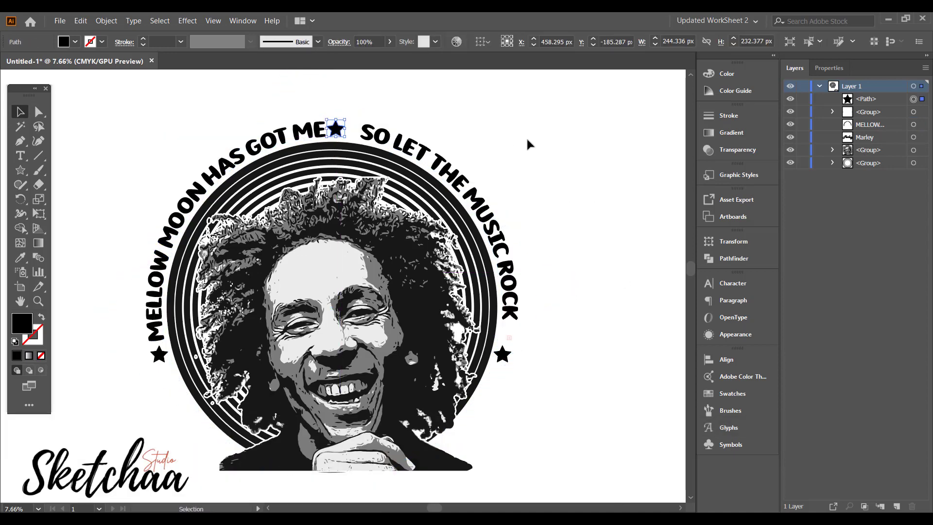
Move the top star between ME and SO and raise the left star to match the right
{"action": "left_click", "coordinate": [510, 253]}
{"action": "left_click_drag", "start_coordinate": [344, 130], "coordinate": [361, 131]}
{"action": "key", "text": "ctrl+z"}
{"action": "key", "text": "ctrl+shift+z"}
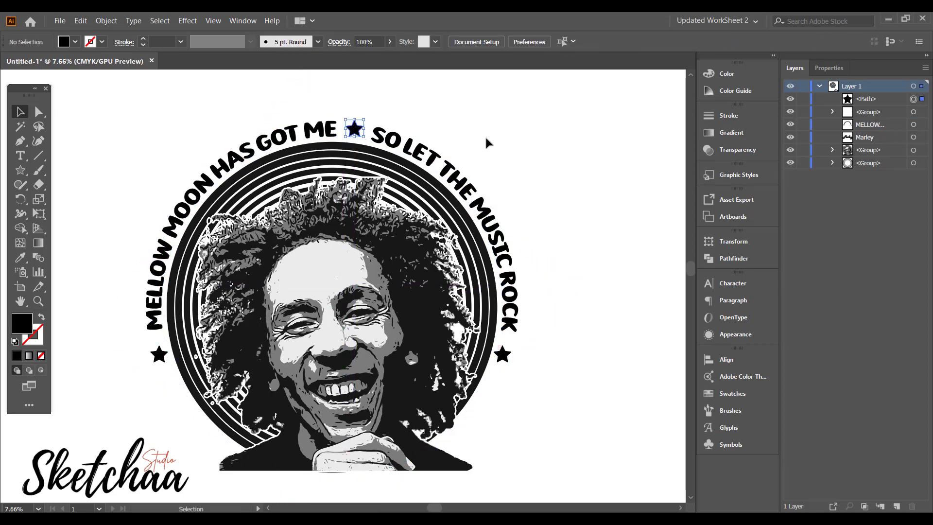
{"action": "left_click_drag", "start_coordinate": [158, 355], "coordinate": [159, 346]}
{"action": "left_click", "coordinate": [560, 347]}
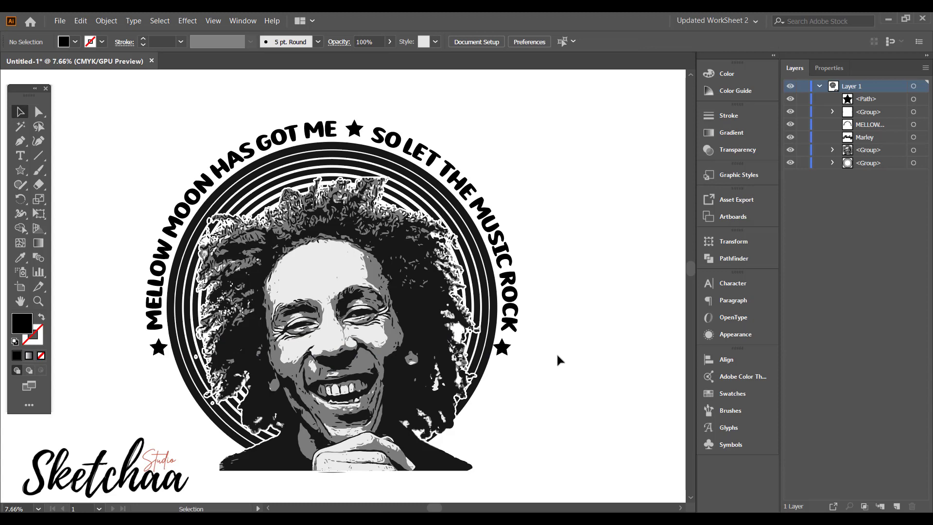
{"action": "scroll", "coordinate": [558, 355], "scroll_direction": "down", "scroll_amount": 2}
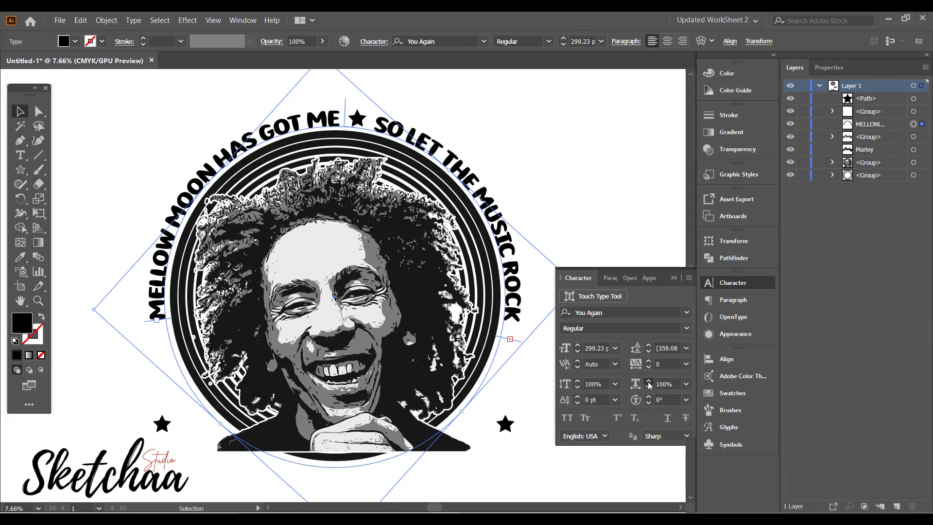
Stretch the lyric letters to 102%, slide its start down the circle, and reposition the top star
{"action": "left_click", "coordinate": [648, 382]}
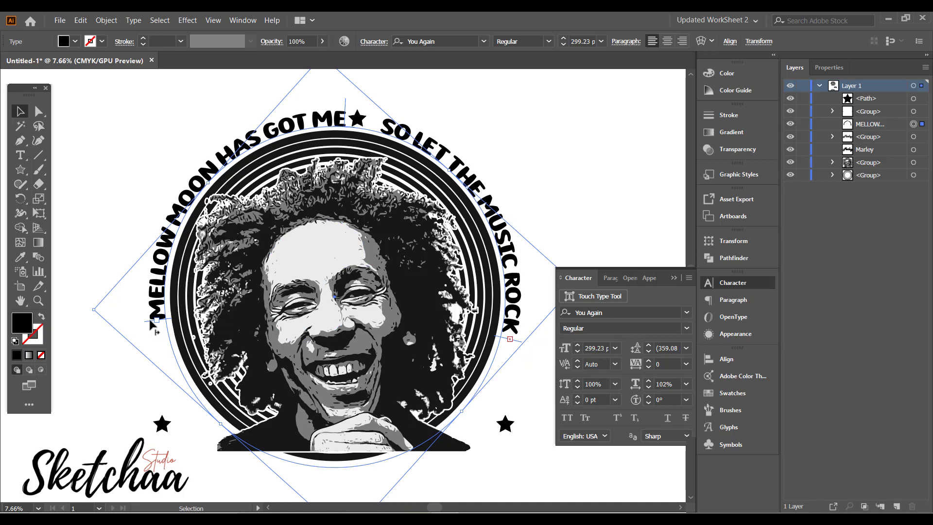
{"action": "left_click_drag", "start_coordinate": [151, 326], "coordinate": [179, 370]}
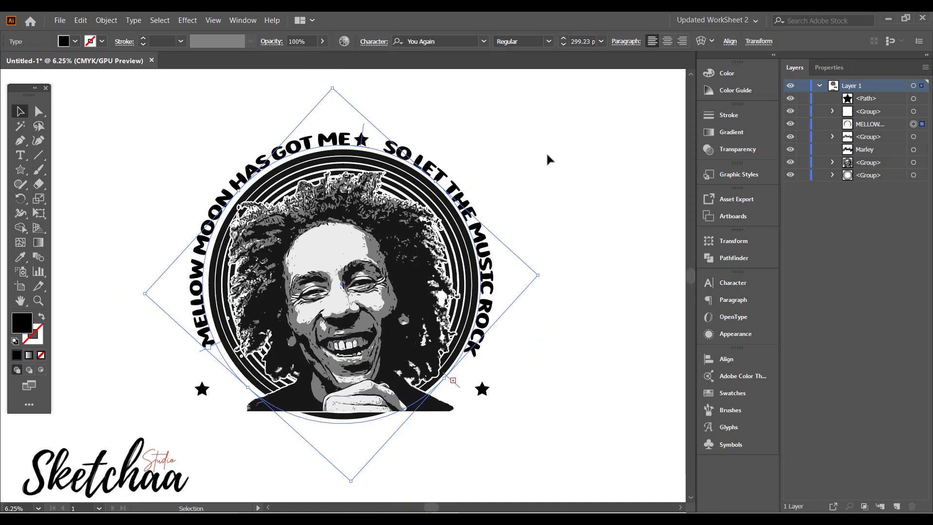
{"action": "left_click_drag", "start_coordinate": [361, 141], "coordinate": [374, 142]}
{"action": "left_click", "coordinate": [489, 187]}
Raise the pair of side stars and rotate the curved lyric slightly clockwise
{"action": "left_click_drag", "start_coordinate": [483, 391], "coordinate": [468, 370]}
{"action": "left_click", "coordinate": [525, 370]}
{"action": "left_click", "coordinate": [552, 362]}
{"action": "left_click", "coordinate": [195, 336]}
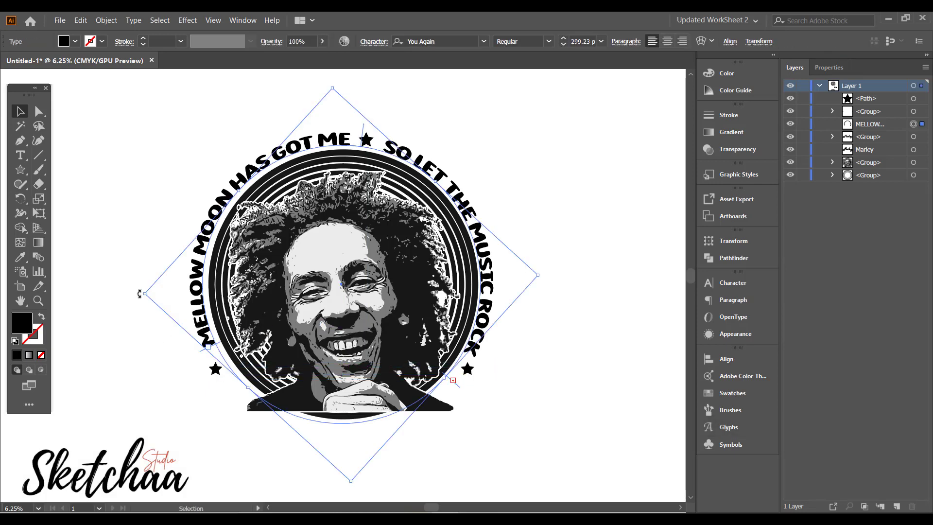
{"action": "left_click_drag", "start_coordinate": [140, 293], "coordinate": [142, 303]}
{"action": "left_click", "coordinate": [633, 313]}
Nudge the top star slightly left and raise both side stars a little
{"action": "left_click_drag", "start_coordinate": [365, 140], "coordinate": [360, 139]}
{"action": "left_click", "coordinate": [537, 169]}
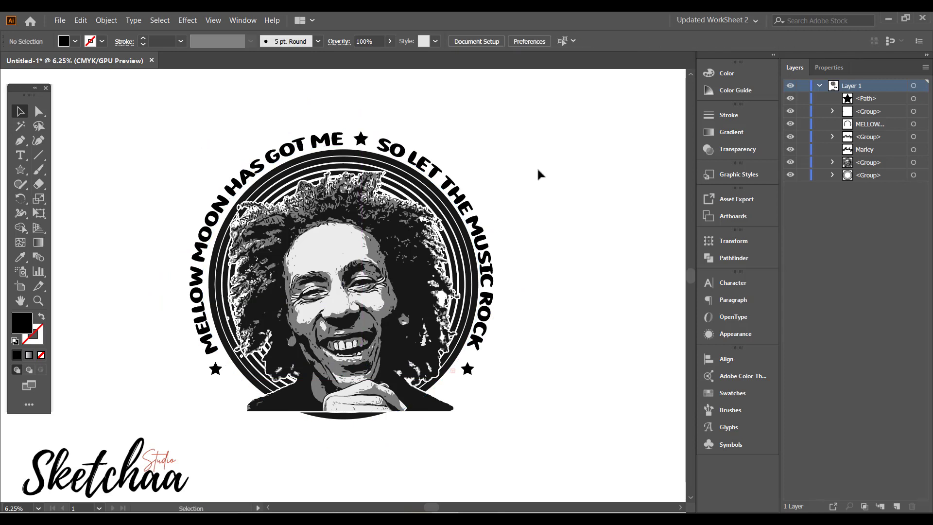
{"action": "left_click_drag", "start_coordinate": [467, 368], "coordinate": [467, 365]}
{"action": "left_click", "coordinate": [542, 368]}
{"action": "key", "text": "ctrl+equal"}
{"action": "key", "text": "ctrl+equal"}
{"action": "key", "text": "ctrl+minus"}
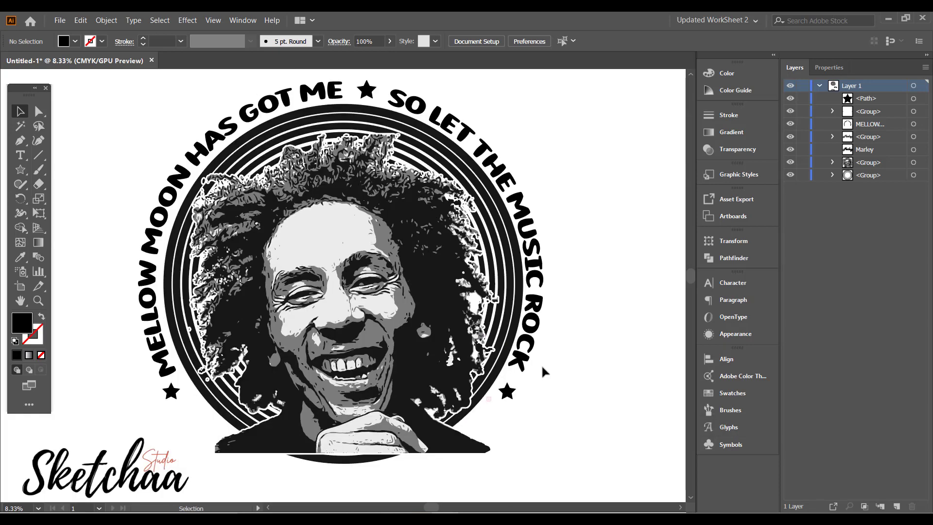
{"action": "scroll", "coordinate": [642, 174], "scroll_direction": "up", "scroll_amount": 1}
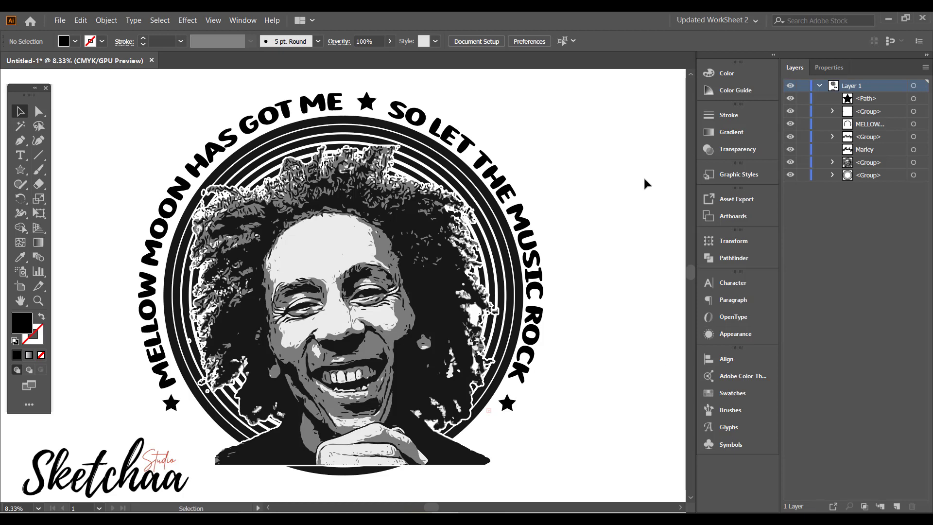
Centre the curved lyric horizontally on the circles, then add a placeholder text at bottom right
{"action": "left_click", "coordinate": [369, 154]}
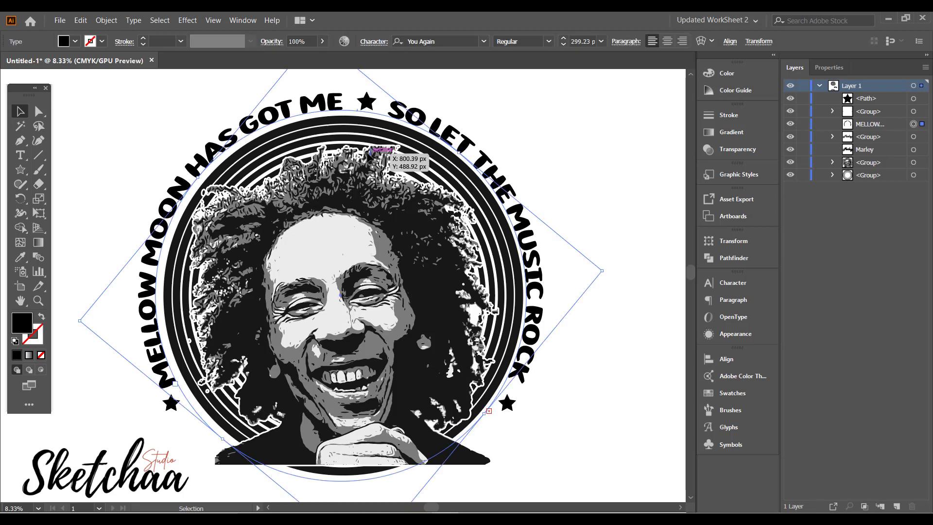
{"action": "left_click", "coordinate": [382, 123], "text": "shift"}
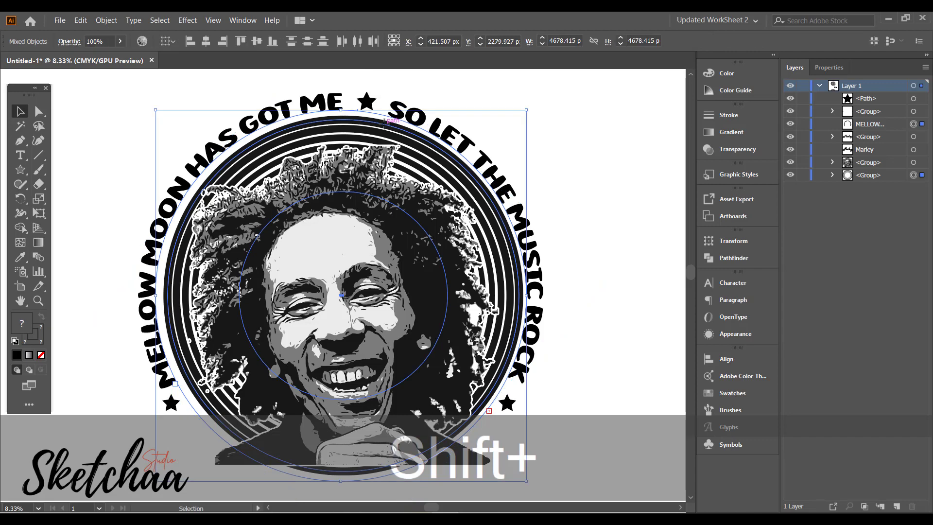
{"action": "left_click", "coordinate": [726, 360]}
{"action": "left_click", "coordinate": [608, 226]}
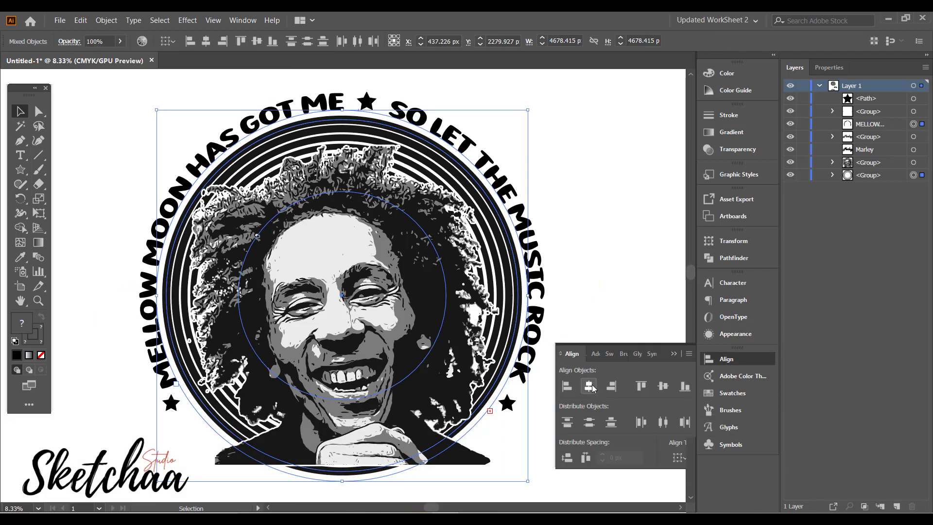
{"action": "left_click", "coordinate": [673, 353]}
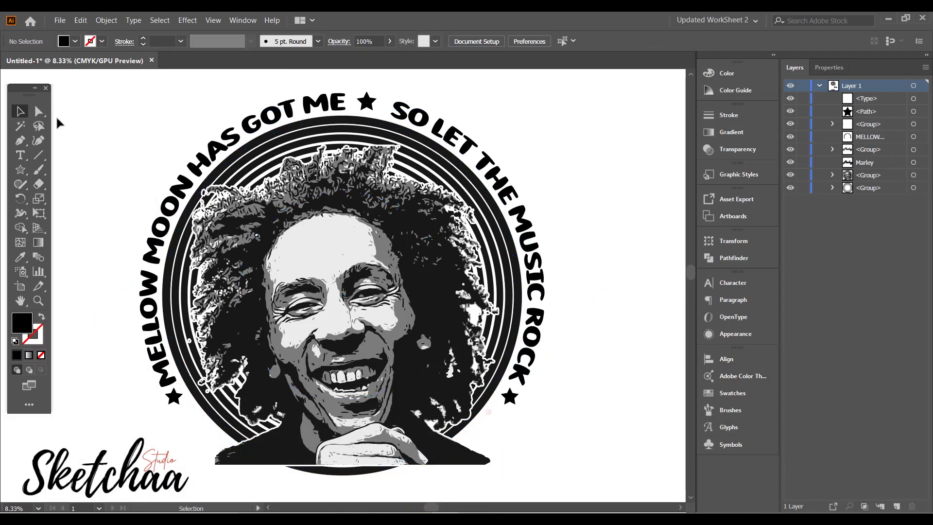
{"action": "key", "text": "t"}
{"action": "left_click", "coordinate": [556, 446]}
Type the title MARLEY and enlarge it around its centre
{"action": "left_click", "coordinate": [562, 440]}
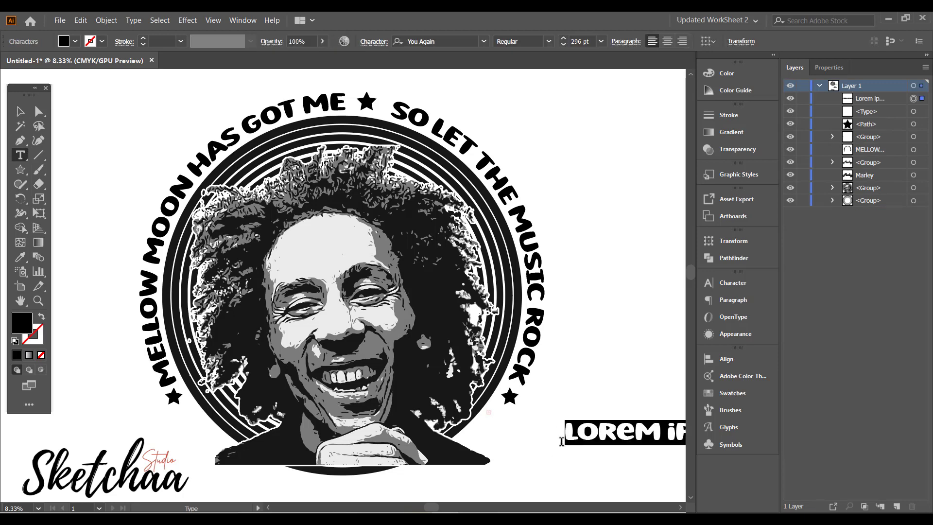
{"action": "type", "text": "MARLEY"}
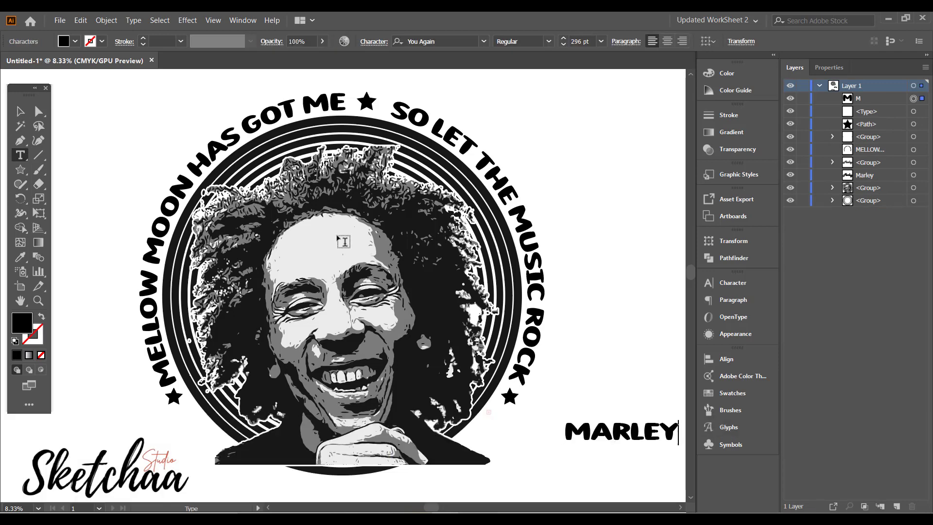
{"action": "key", "text": "Escape"}
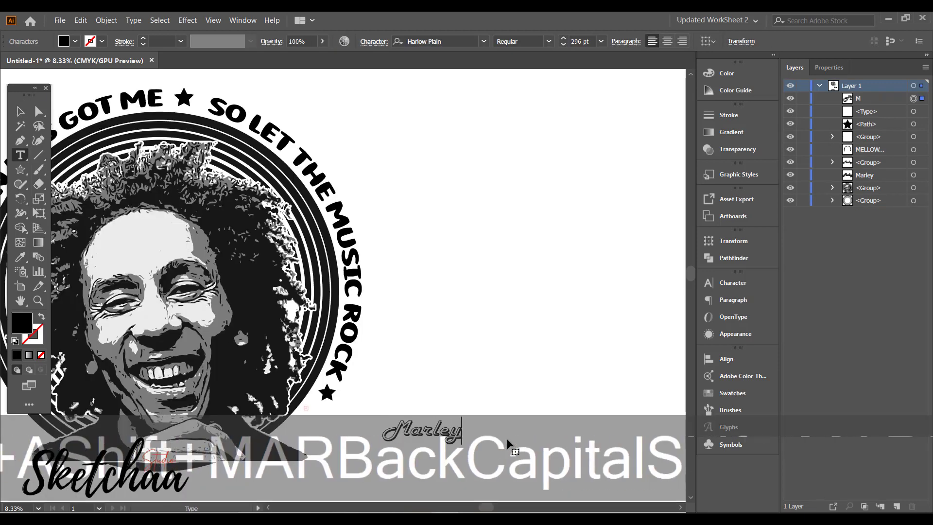
{"action": "left_click", "coordinate": [20, 111]}
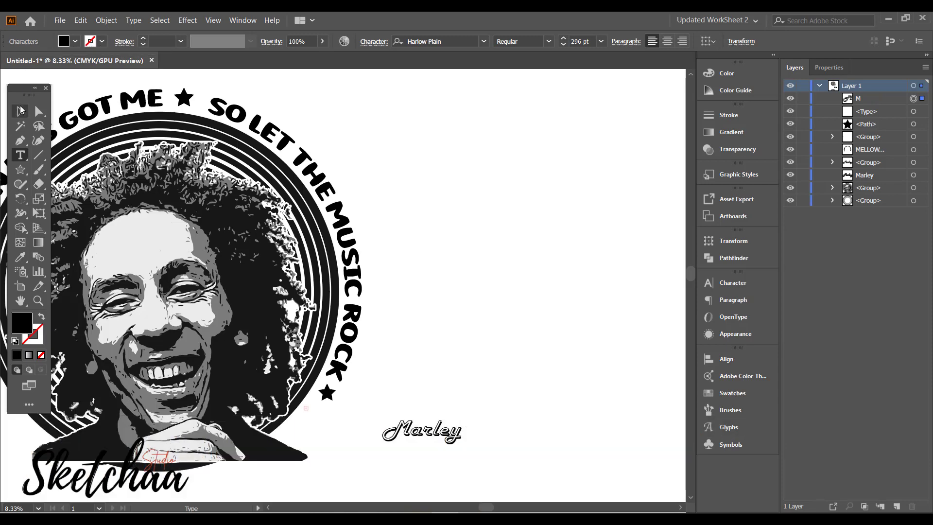
{"action": "left_click", "coordinate": [452, 430]}
{"action": "left_click_drag", "start_coordinate": [464, 415], "coordinate": [514, 406]}
Tighten the kerning between Marley's letter pairs and move the title below the portrait
{"action": "key", "text": "t"}
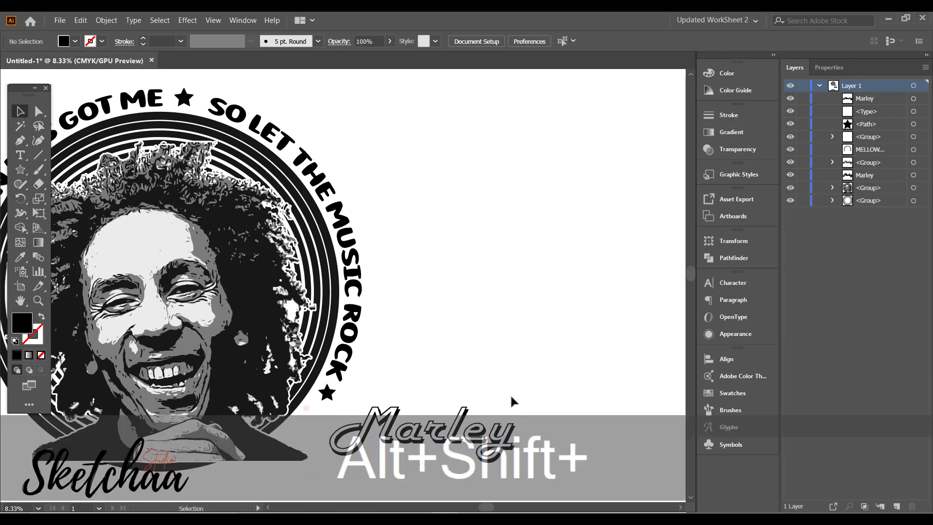
{"action": "key", "text": "alt+Left"}
{"action": "key", "text": "alt+Left"}
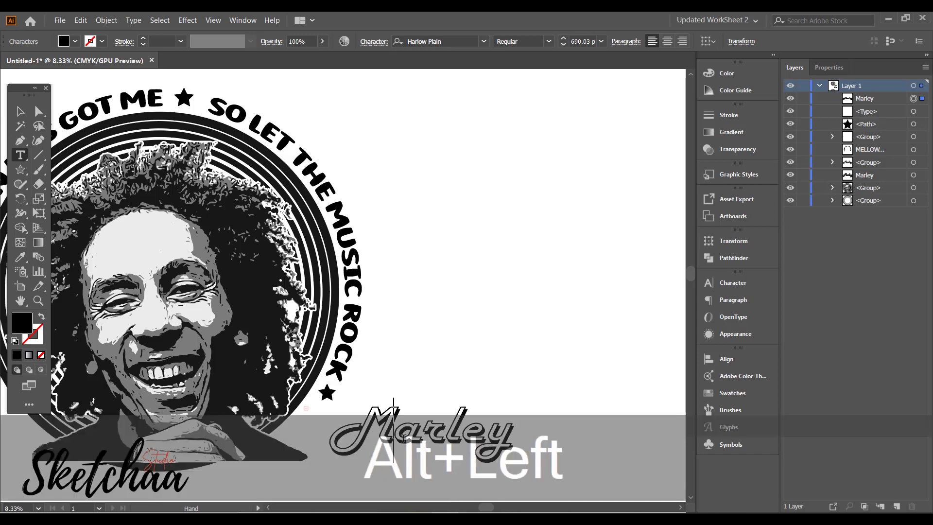
{"action": "key", "text": "Right"}
{"action": "key", "text": "Right"}
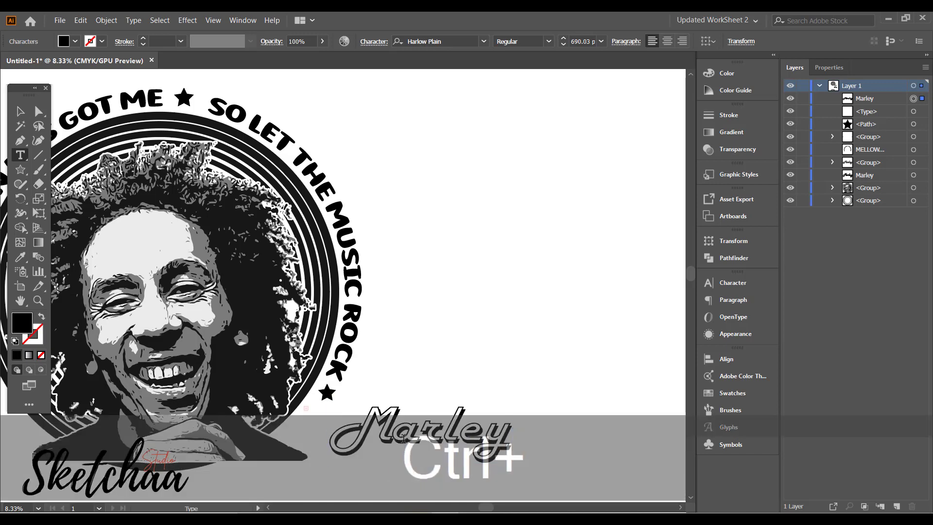
{"action": "key", "text": "alt+Left"}
{"action": "key", "text": "Right"}
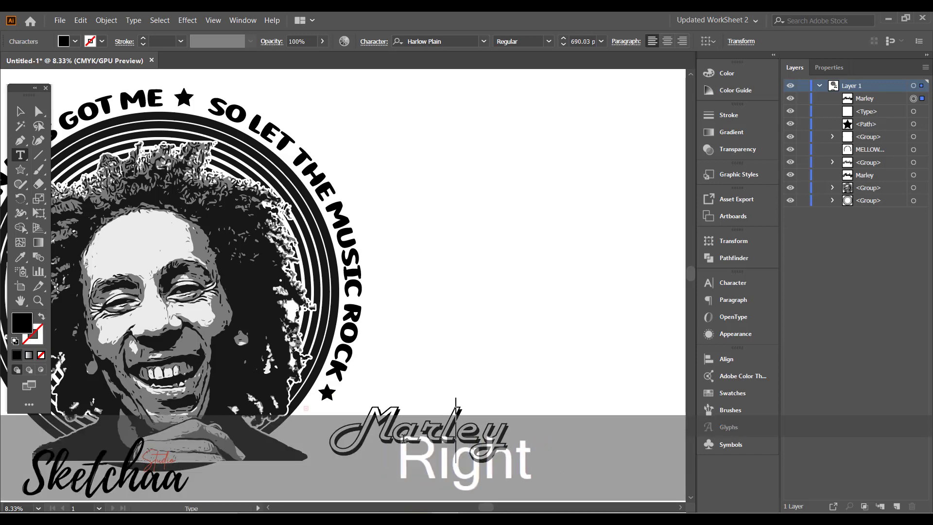
{"action": "key", "text": "Right"}
{"action": "key", "text": "Left"}
{"action": "key", "text": "alt+Left"}
{"action": "key", "text": "Right"}
{"action": "key", "text": "alt+Left"}
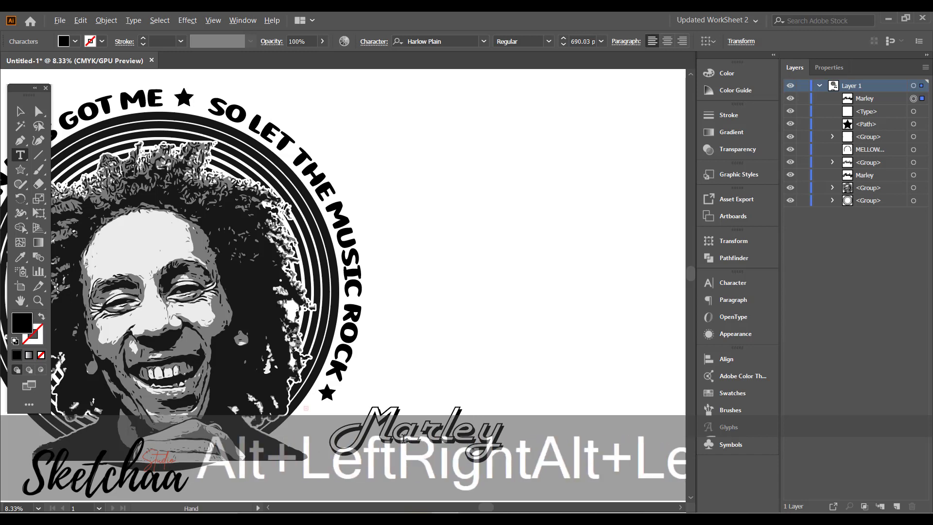
{"action": "key", "text": "alt+Left"}
{"action": "key", "text": "Escape"}
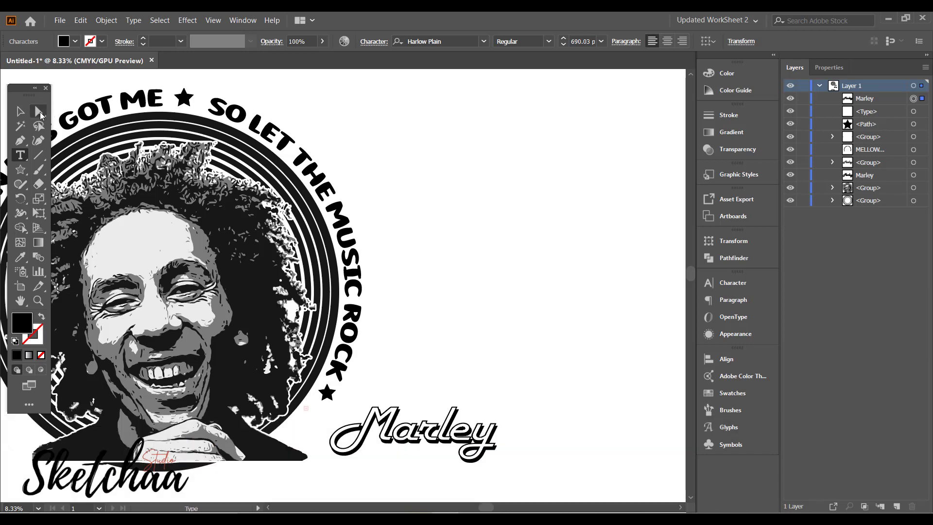
{"action": "scroll", "coordinate": [493, 314], "scroll_direction": "down", "scroll_amount": 2}
{"action": "mouse_move", "coordinate": [457, 400]}
{"action": "left_mouse_down"}
{"action": "mouse_move", "coordinate": [253, 437]}
{"action": "mouse_move", "coordinate": [204, 431]}
{"action": "mouse_move", "coordinate": [227, 483]}
{"action": "mouse_move", "coordinate": [229, 472]}
{"action": "left_mouse_up"}
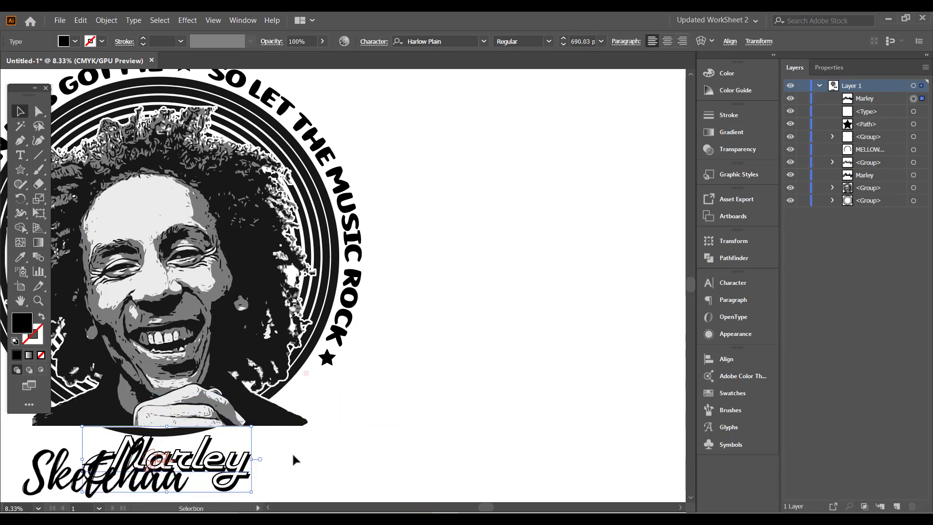
Convert the Marley text into outlines
{"action": "left_click", "coordinate": [293, 457]}
{"action": "left_click", "coordinate": [245, 466]}
{"action": "right_click", "coordinate": [219, 471]}
{"action": "left_click", "coordinate": [240, 313]}
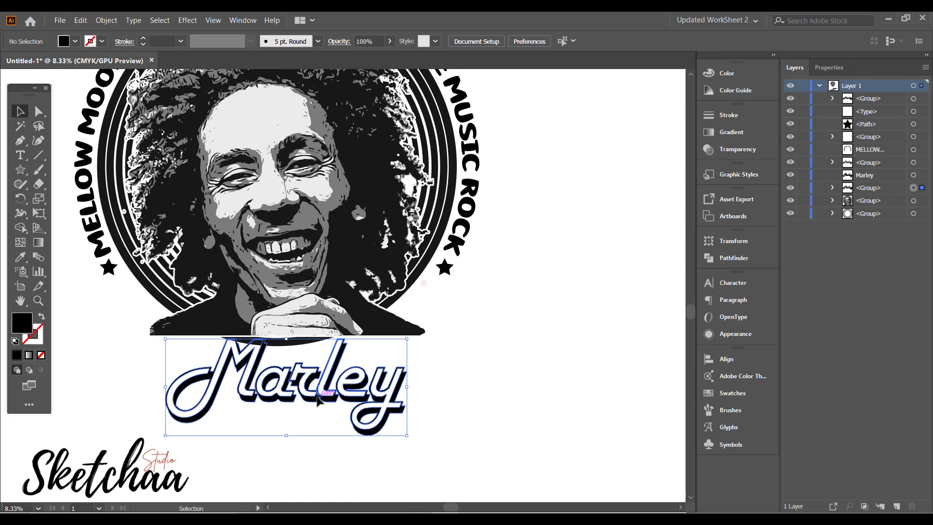
Add an offset path around the Marley lettering and unite it into one shape
{"action": "left_click", "coordinate": [318, 400]}
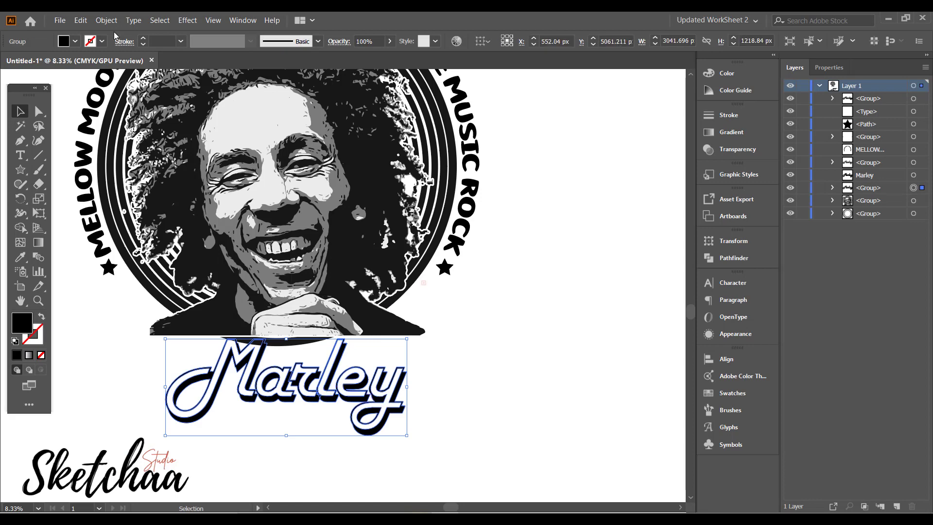
{"action": "left_click", "coordinate": [107, 20]}
{"action": "mouse_move", "coordinate": [171, 273]}
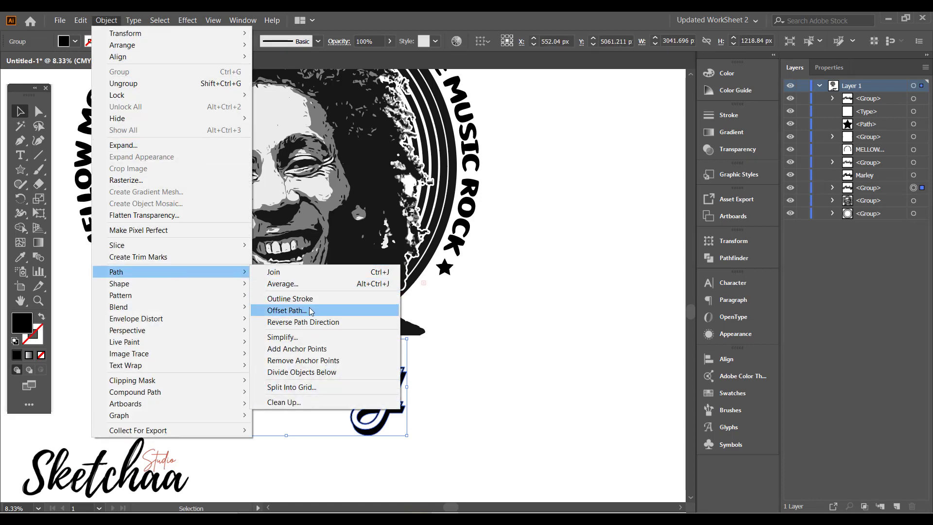
{"action": "left_click", "coordinate": [306, 310]}
{"action": "left_click", "coordinate": [19, 115]}
{"action": "key", "text": "Return"}
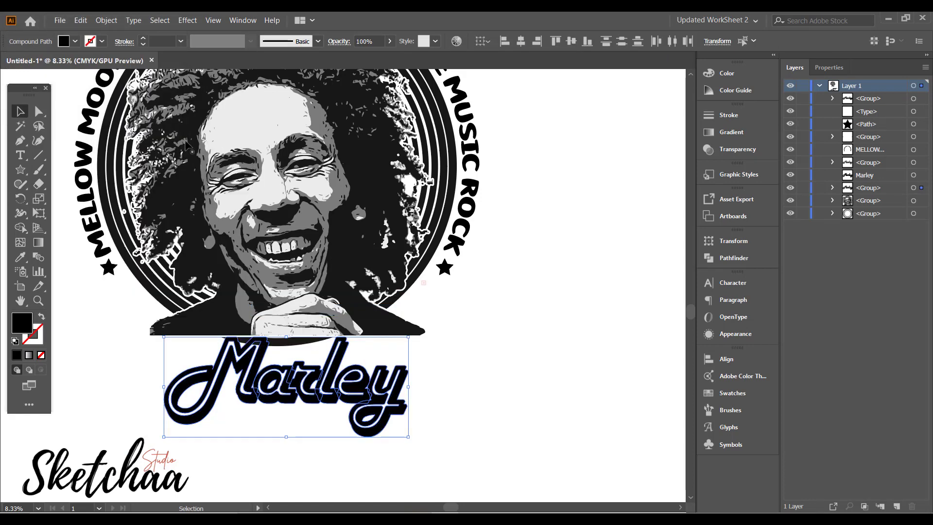
{"action": "left_click", "coordinate": [727, 260]}
{"action": "left_click", "coordinate": [567, 268]}
Fill the merged outline white, paste it behind the letters, and group them
{"action": "left_click", "coordinate": [75, 43]}
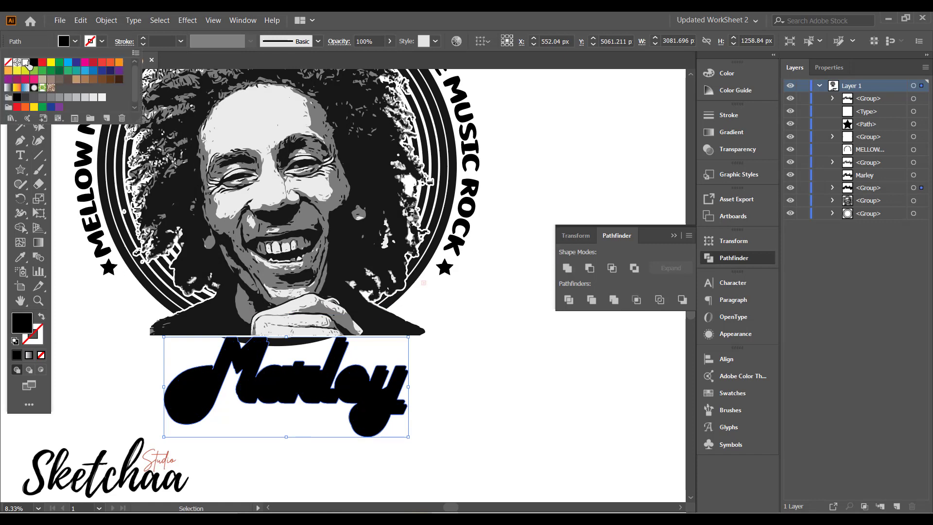
{"action": "left_click", "coordinate": [28, 65]}
{"action": "key", "text": "ctrl+x"}
{"action": "key", "text": "ctrl+x"}
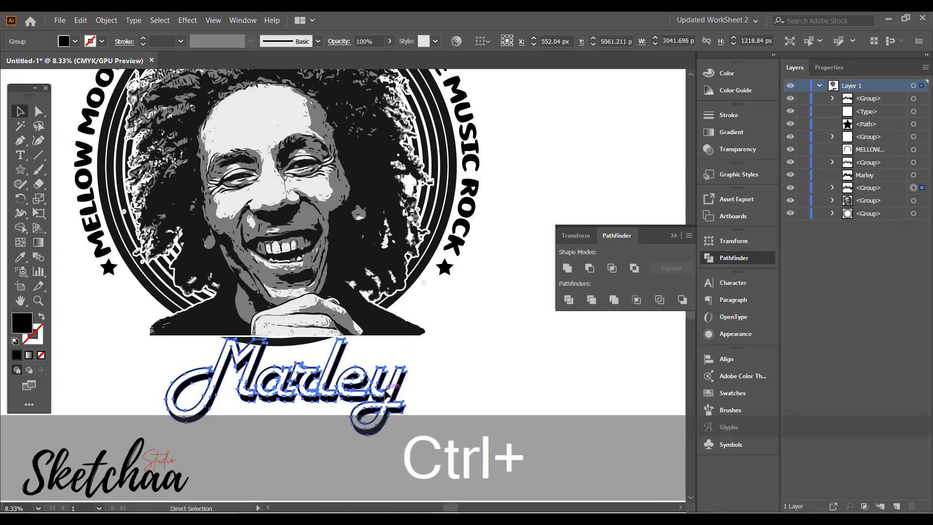
{"action": "key", "text": "ctrl+b"}
{"action": "left_click_drag", "start_coordinate": [462, 371], "coordinate": [342, 362]}
{"action": "key", "text": "ctrl+g"}
Group the Marley lettering and enlarge the title group proportionally
{"action": "key", "text": "v"}
{"action": "scroll", "coordinate": [547, 365], "scroll_direction": "up", "scroll_amount": 1}
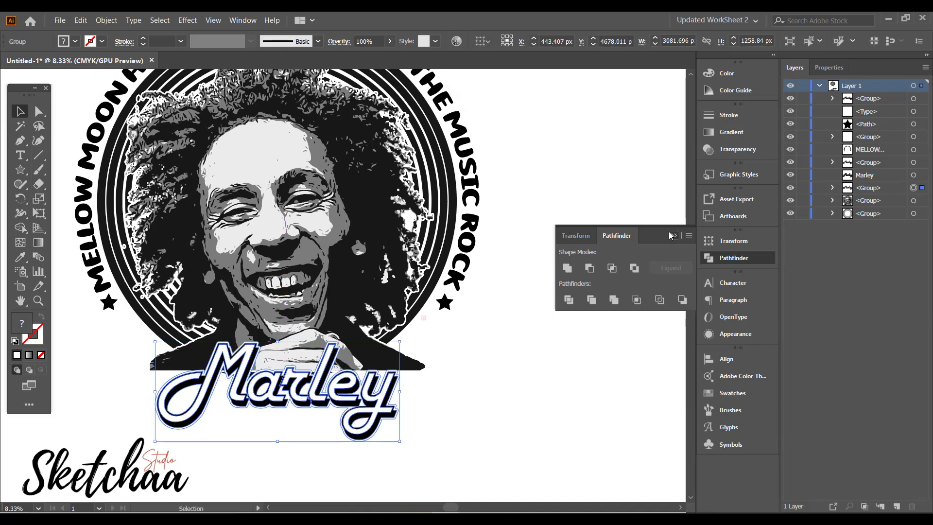
{"action": "left_click", "coordinate": [672, 235]}
{"action": "scroll", "coordinate": [585, 270], "scroll_direction": "up", "scroll_amount": 2}
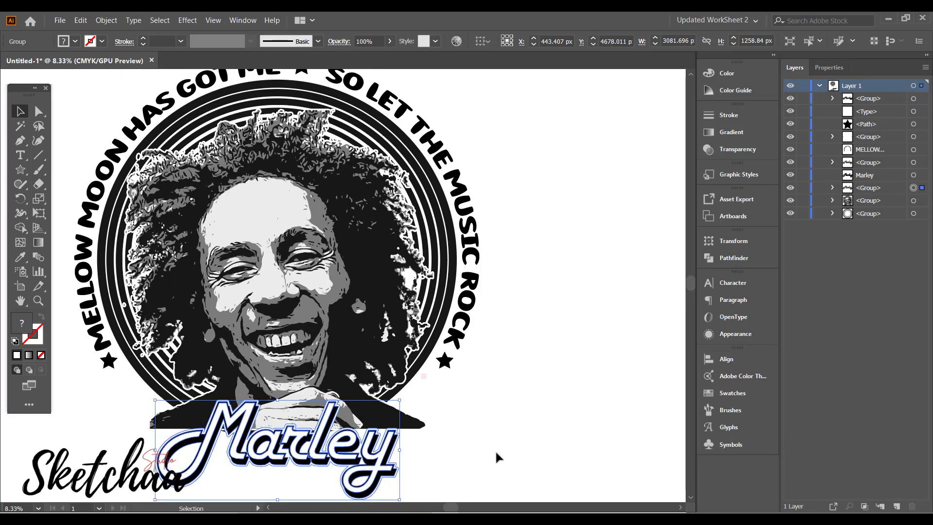
{"action": "key", "text": "ctrl+g"}
{"action": "left_click_drag", "start_coordinate": [154, 399], "coordinate": [136, 391]}
{"action": "left_click", "coordinate": [525, 399]}
{"action": "scroll", "coordinate": [522, 394], "scroll_direction": "up", "scroll_amount": 1}
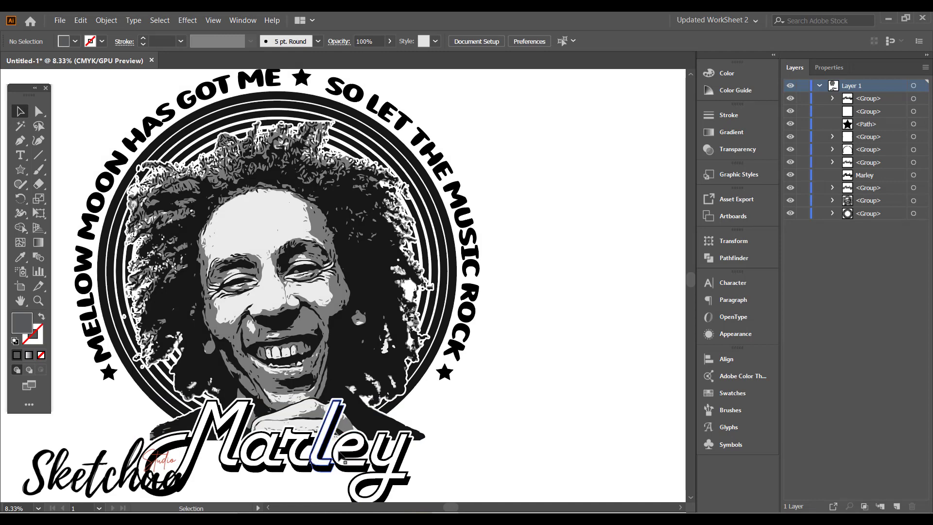
Reposition the Marley title group and zoom out to view the whole design
{"action": "left_click", "coordinate": [339, 457]}
{"action": "left_click_drag", "start_coordinate": [416, 399], "coordinate": [452, 384]}
{"action": "scroll", "coordinate": [533, 369], "scroll_direction": "down", "scroll_amount": 1}
{"action": "left_click_drag", "start_coordinate": [302, 431], "coordinate": [287, 419]}
{"action": "left_click", "coordinate": [589, 357]}
{"action": "key", "text": "ctrl+minus"}
{"action": "left_click", "coordinate": [409, 376]}
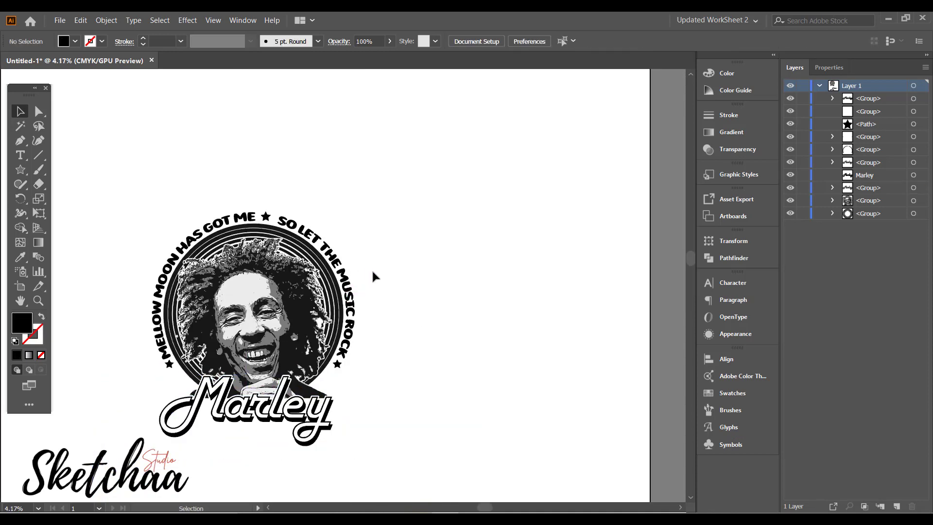
Group the stars, lyric ring and circles, enlarge them around the centre, and nudge down
{"action": "left_click", "coordinate": [346, 286]}
{"action": "left_click", "coordinate": [267, 218]}
{"action": "key", "text": "Caps_Lock"}
{"action": "left_click", "coordinate": [338, 365]}
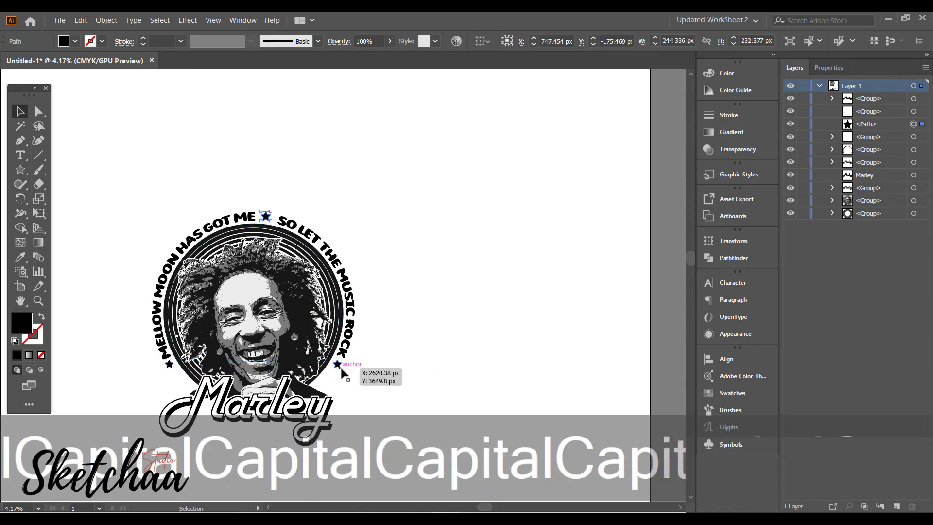
{"action": "left_click", "coordinate": [358, 297], "text": "shift"}
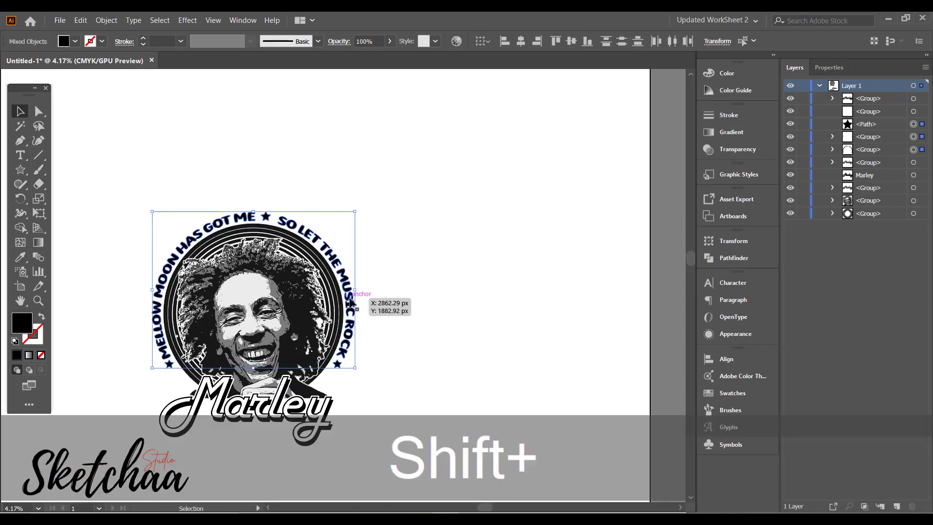
{"action": "key", "text": "v"}
{"action": "left_click", "coordinate": [354, 304], "text": "shift"}
{"action": "key", "text": "ctrl+g"}
{"action": "left_click_drag", "start_coordinate": [355, 214], "coordinate": [367, 206]}
{"action": "key", "text": "Down"}
{"action": "key", "text": "Down"}
{"action": "key", "text": "Down"}
{"action": "key", "text": "Down"}
{"action": "key", "text": "Down"}
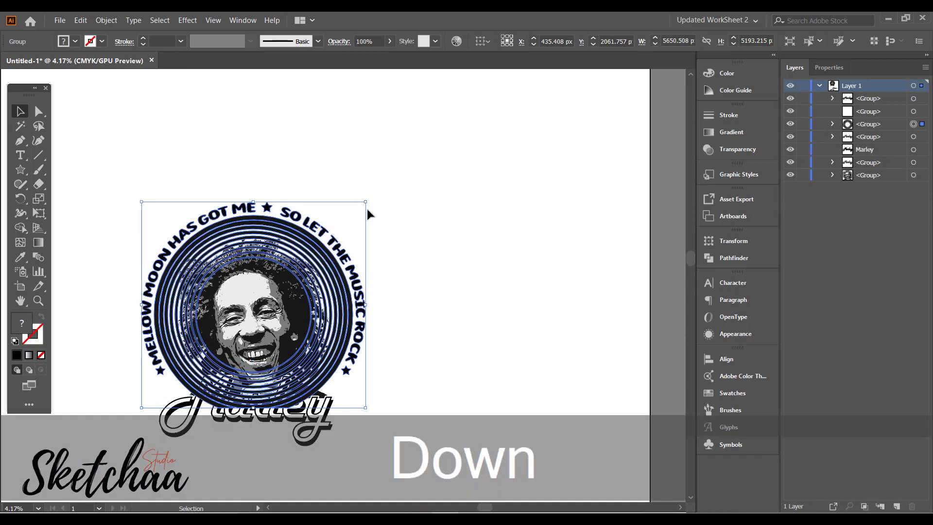
{"action": "left_click", "coordinate": [421, 250]}
Paste the circle rings behind the portrait and place a star copy under Marley
{"action": "left_click", "coordinate": [338, 270]}
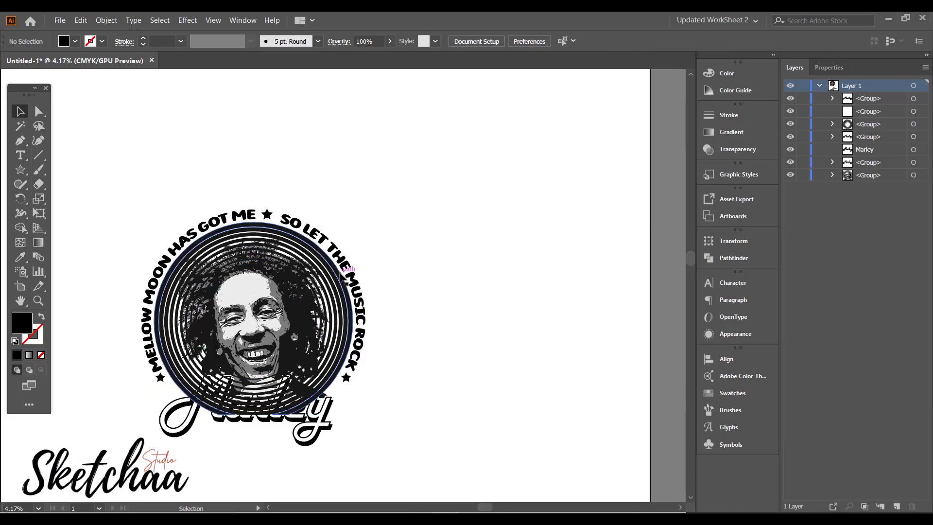
{"action": "key", "text": "ctrl+x"}
{"action": "key", "text": "ctrl+b"}
{"action": "left_click", "coordinate": [413, 275]}
{"action": "left_click_drag", "start_coordinate": [343, 286], "coordinate": [226, 429]}
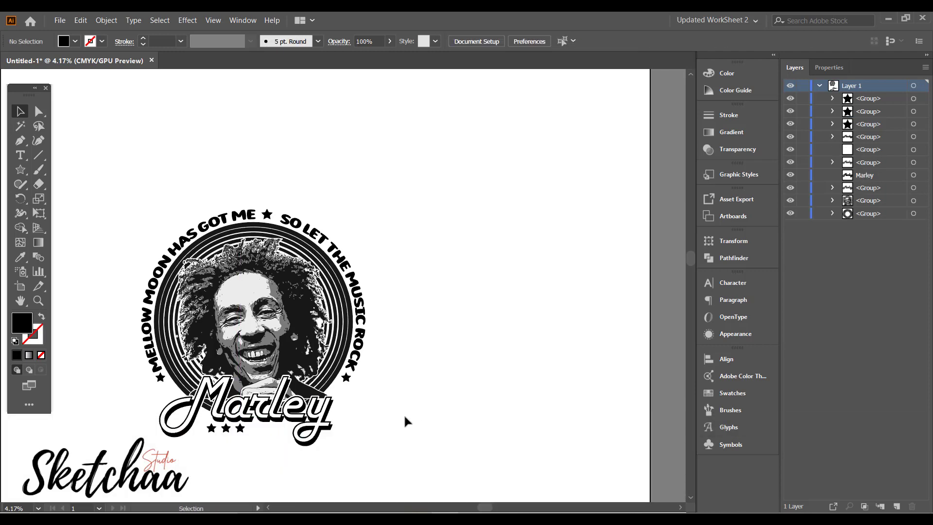
Add more star copies along the row beneath Marley
{"action": "left_click_drag", "start_coordinate": [226, 430], "coordinate": [284, 431]}
{"action": "key", "text": "ctrl+z"}
{"action": "key", "text": "ctrl+equal"}
{"action": "left_click_drag", "start_coordinate": [285, 432], "coordinate": [187, 420]}
{"action": "left_click", "coordinate": [318, 454]}
{"action": "left_click", "coordinate": [324, 454]}
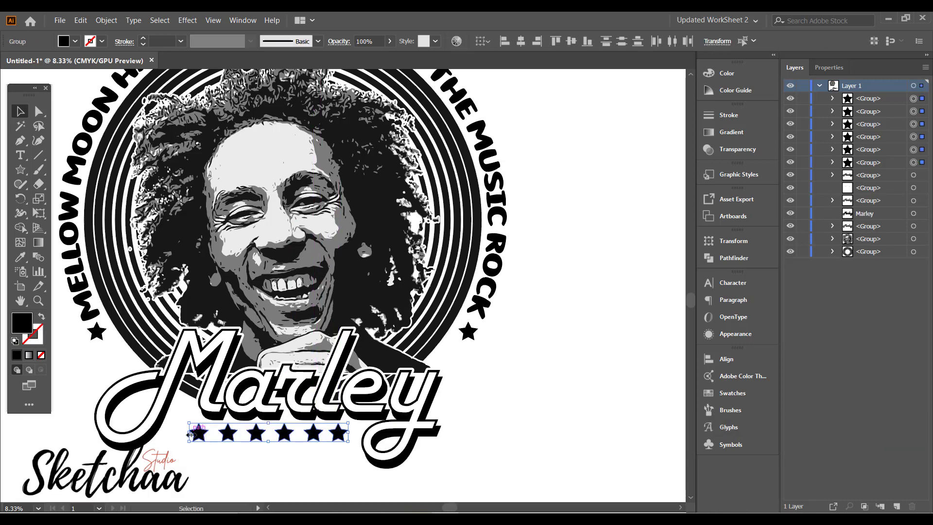
Distribute the six stars by horizontal centre relative to the selection, then group them
{"action": "left_click", "coordinate": [726, 358]}
{"action": "left_click", "coordinate": [679, 457]}
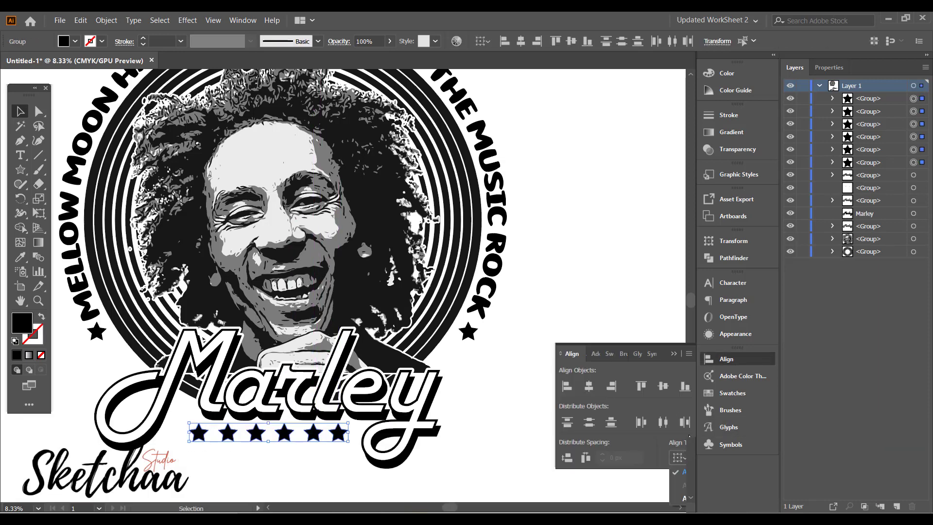
{"action": "left_click", "coordinate": [684, 422]}
{"action": "left_click", "coordinate": [604, 312]}
{"action": "scroll", "coordinate": [462, 389], "scroll_direction": "up", "scroll_amount": 1}
{"action": "left_click", "coordinate": [199, 458]}
{"action": "key", "text": "ctrl+g"}
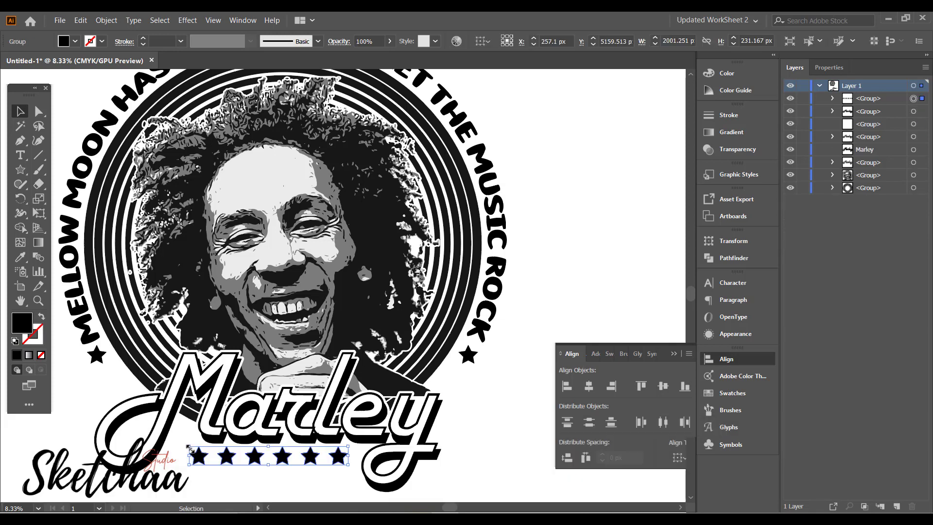
{"action": "key", "text": "ctrl+shift+a"}
{"action": "key", "text": "ctrl+minus"}
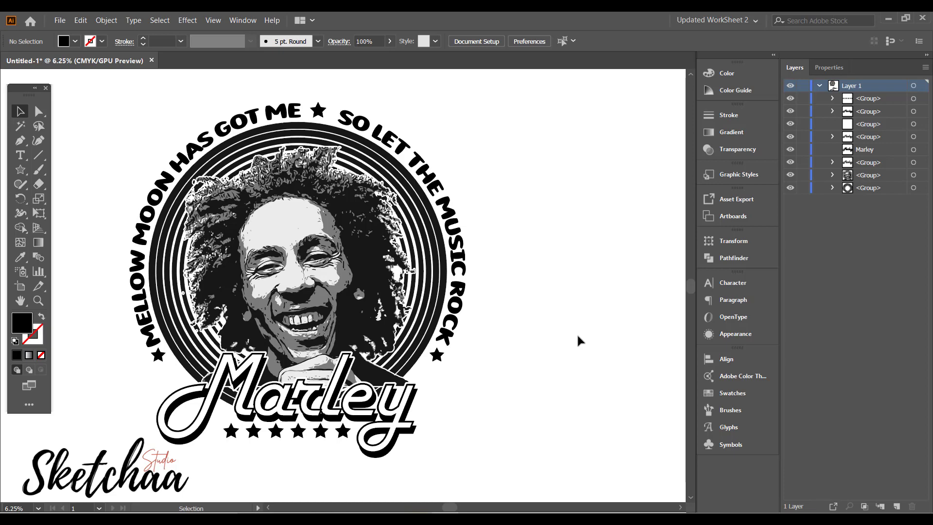
{"action": "left_click", "coordinate": [423, 335]}
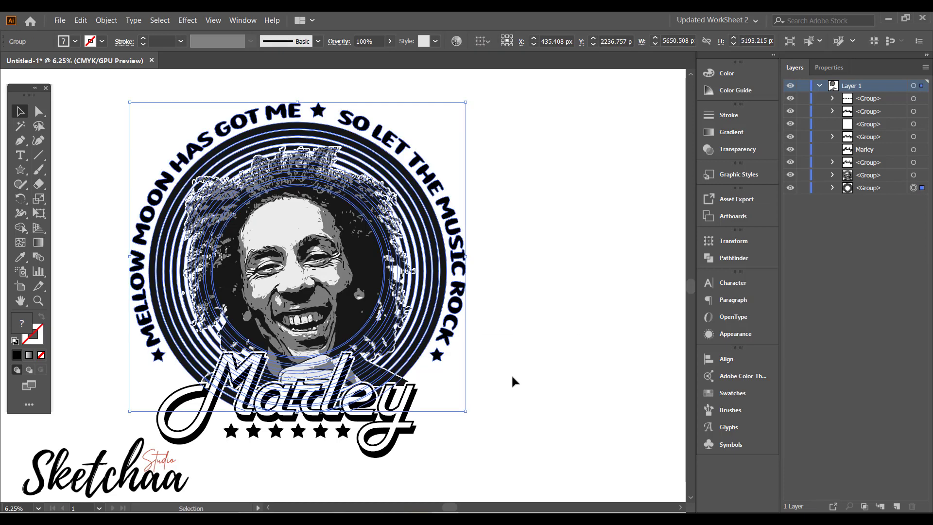
{"action": "key", "text": "shift+e"}
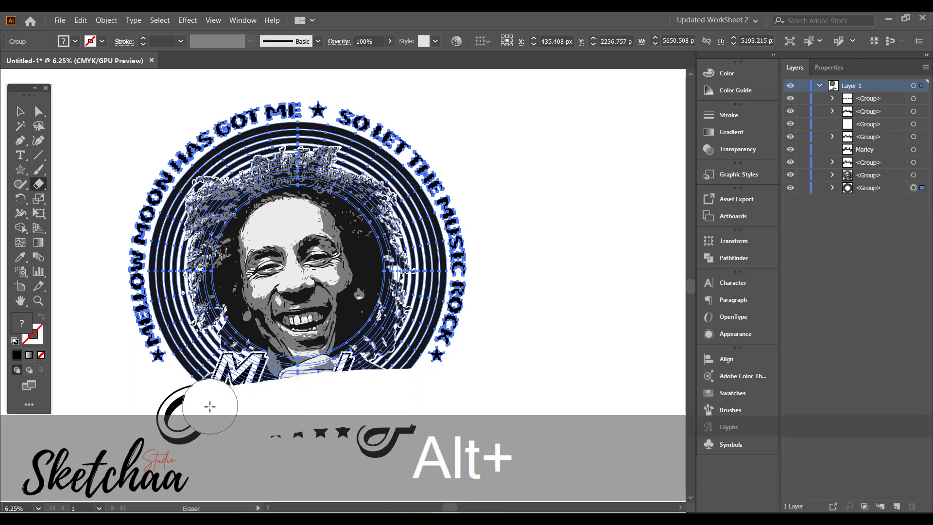
{"action": "key", "text": "v"}
{"action": "key", "text": "shift+e"}
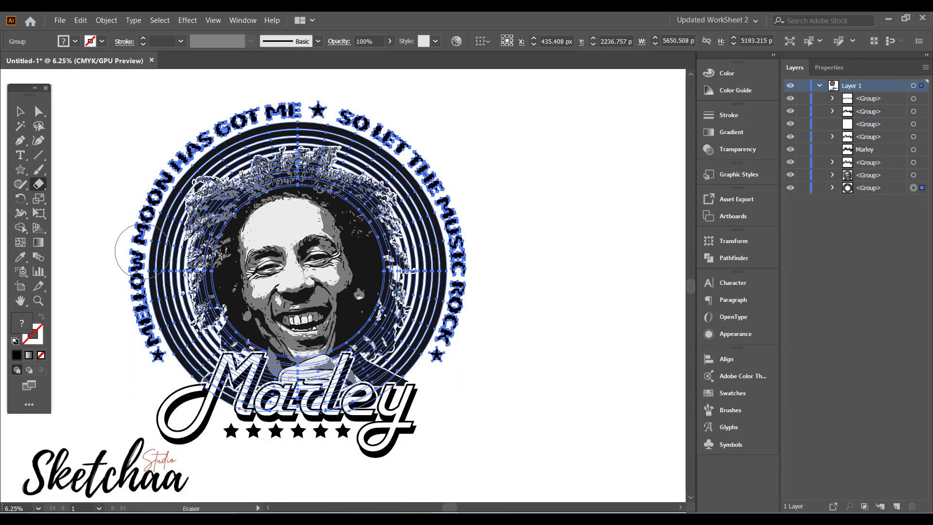
{"action": "key", "text": "v"}
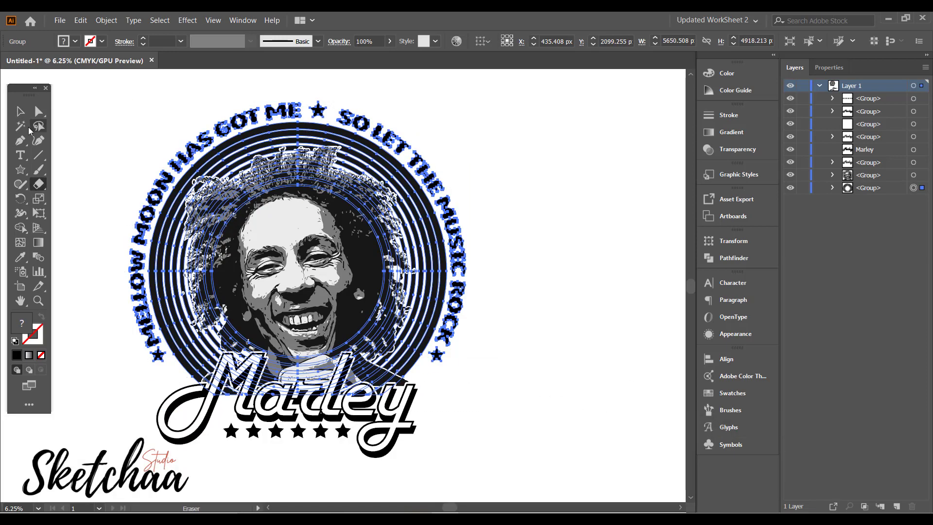
{"action": "left_click", "coordinate": [503, 353]}
{"action": "left_click", "coordinate": [291, 376]}
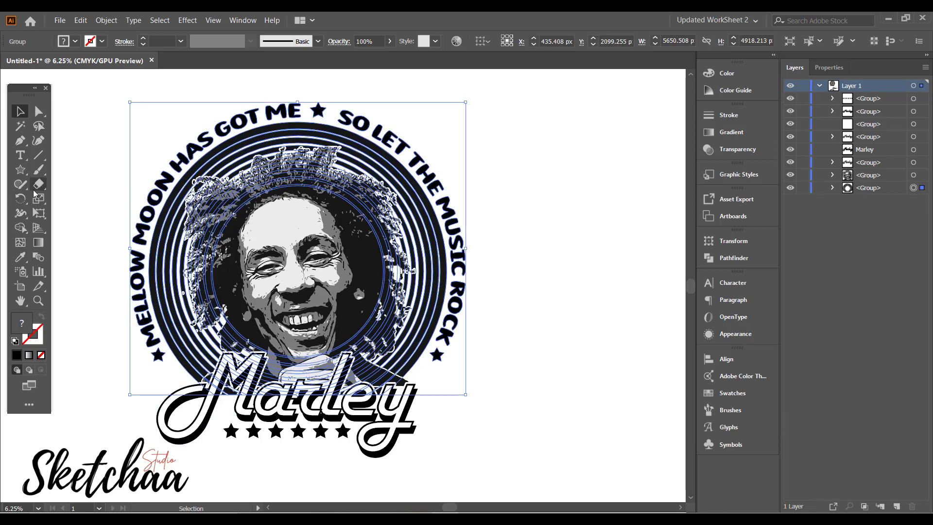
{"action": "key", "text": "shift+e"}
{"action": "key", "text": "bracketleft"}
{"action": "key", "text": "bracketleft"}
{"action": "key", "text": "bracketleft"}
{"action": "key", "text": "bracketleft"}
{"action": "key", "text": "bracketleft"}
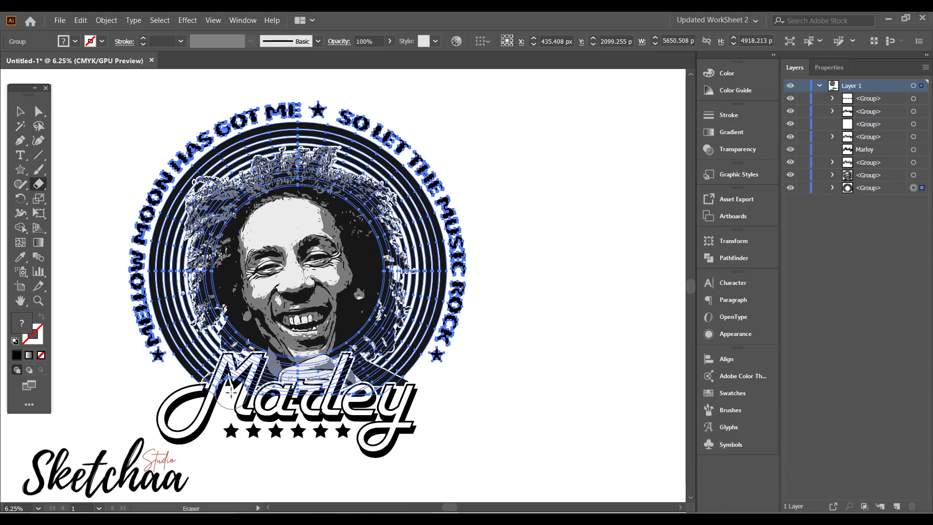
{"action": "key", "text": "v"}
{"action": "double_click", "coordinate": [230, 409]}
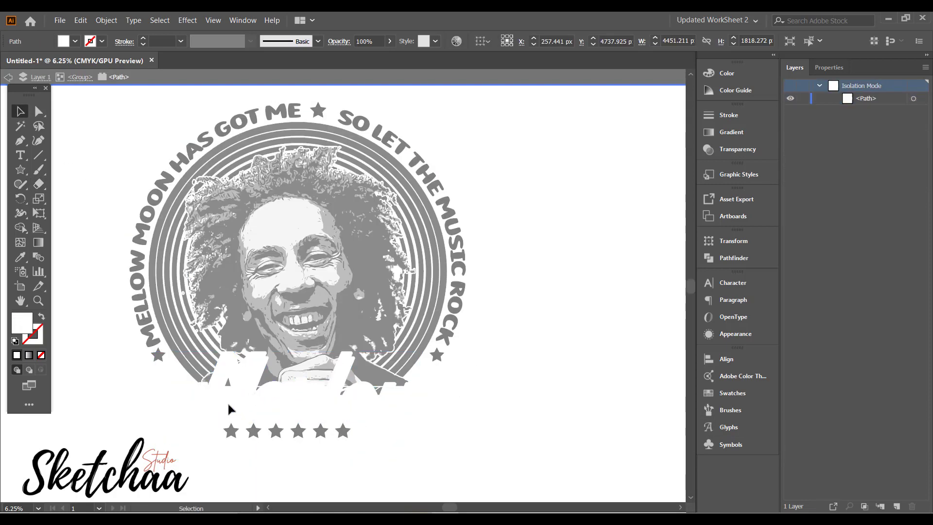
{"action": "key", "text": "Escape"}
{"action": "left_click", "coordinate": [204, 301]}
{"action": "key", "text": "shift+e"}
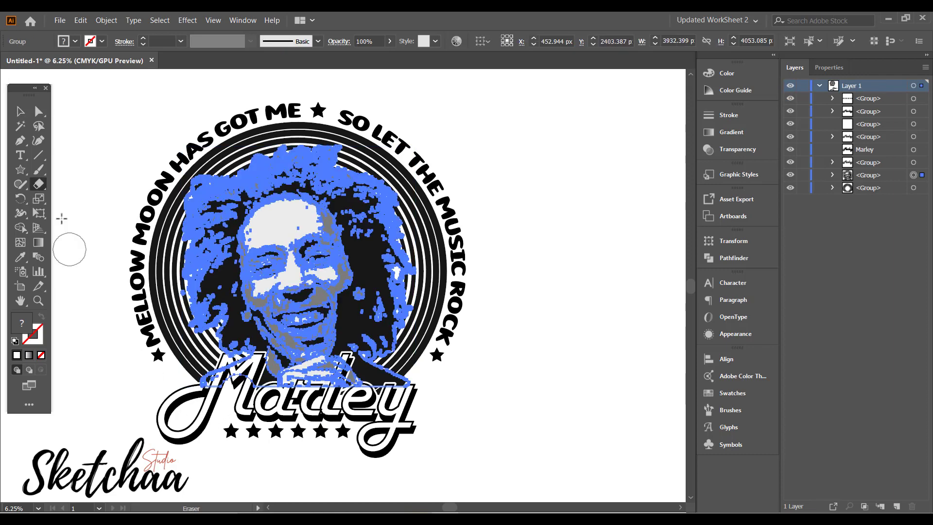
{"action": "key", "text": "v"}
{"action": "left_click", "coordinate": [538, 273]}
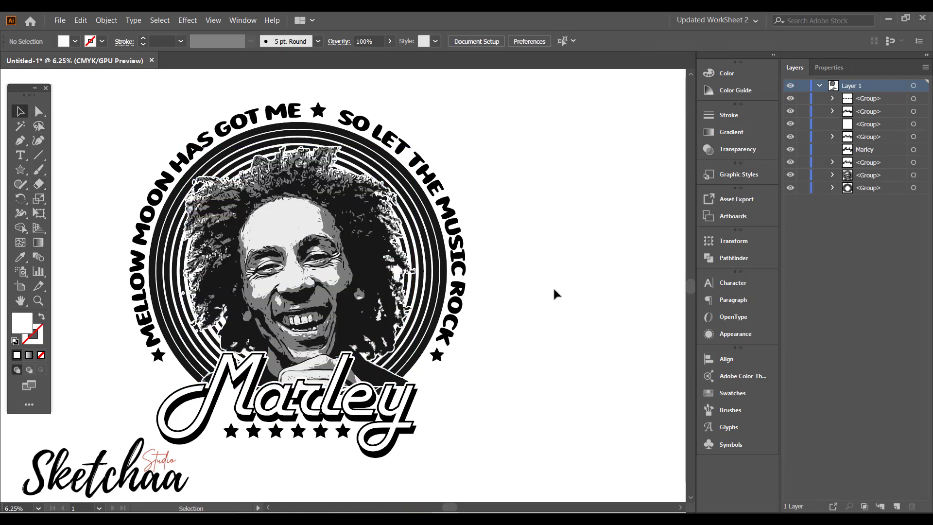
{"action": "left_click", "coordinate": [438, 360]}
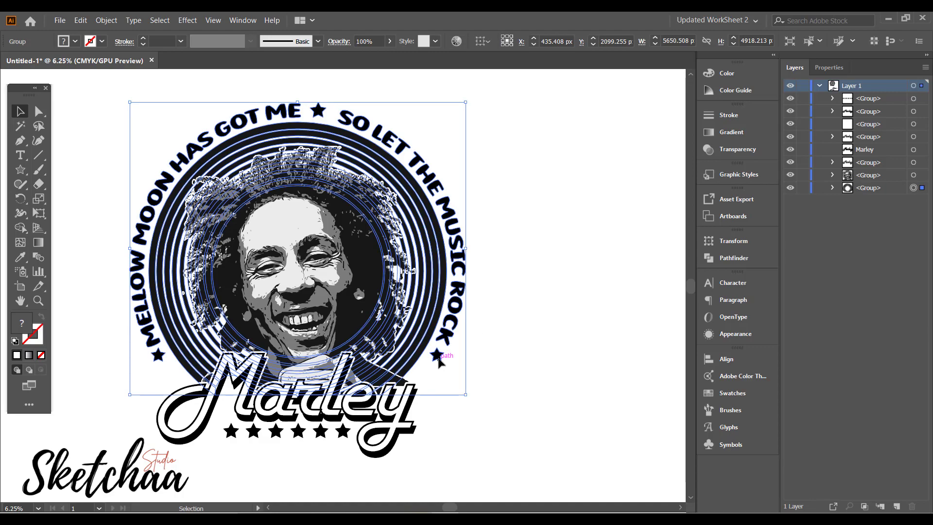
{"action": "left_click", "coordinate": [564, 351]}
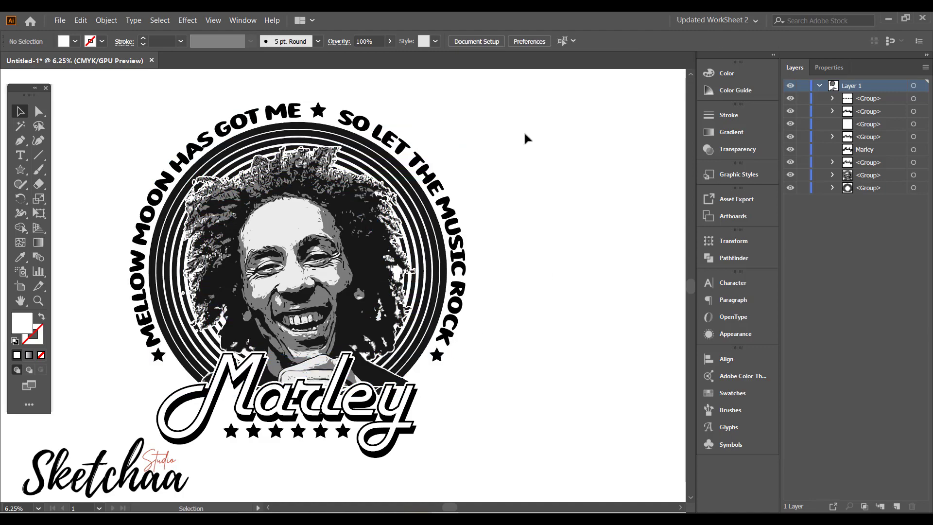
Group the four badge objects, shift the badge about 55 px right, and enlarge it evenly
{"action": "left_click_drag", "start_coordinate": [528, 121], "coordinate": [357, 301]}
{"action": "key", "text": "ctrl+g"}
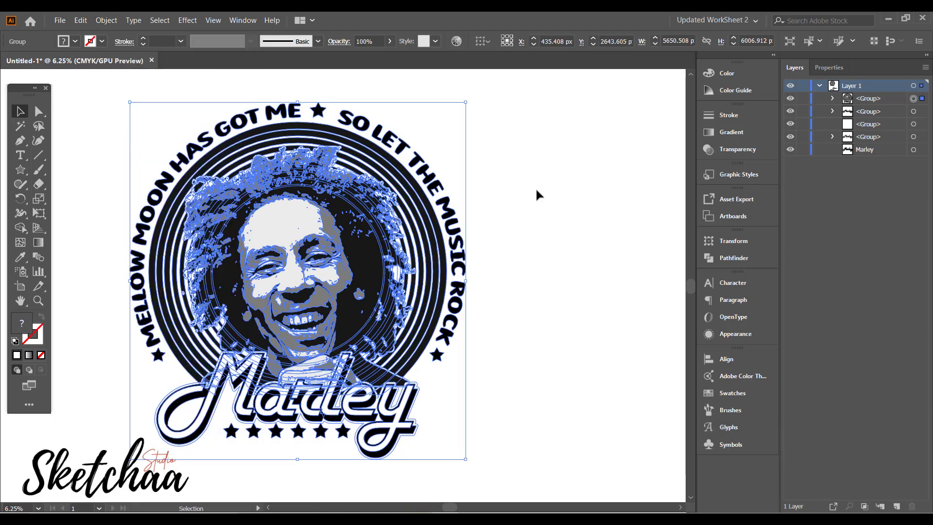
{"action": "left_click", "coordinate": [537, 193]}
{"action": "left_click_drag", "start_coordinate": [462, 272], "coordinate": [488, 272]}
{"action": "left_click", "coordinate": [551, 321]}
{"action": "left_click_drag", "start_coordinate": [527, 99], "coordinate": [102, 455]}
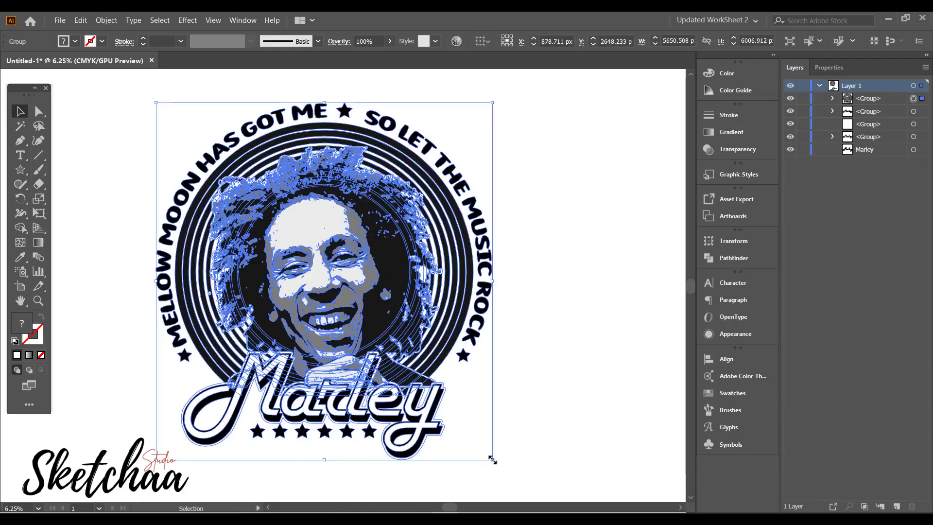
{"action": "left_click_drag", "start_coordinate": [491, 456], "coordinate": [510, 475]}
{"action": "left_click", "coordinate": [578, 271]}
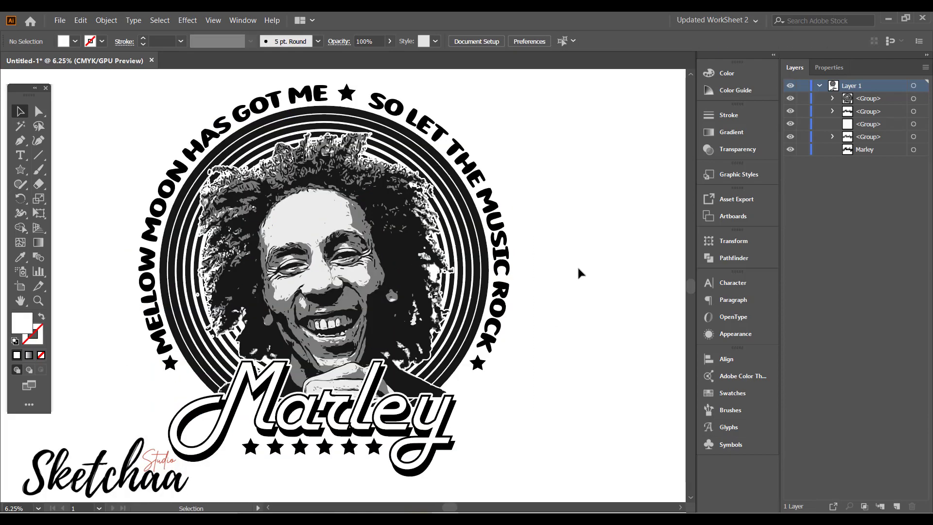
Isolate the ring group for Eraser editing, then exit isolation mode
{"action": "double_click", "coordinate": [437, 385]}
{"action": "left_click", "coordinate": [438, 385]}
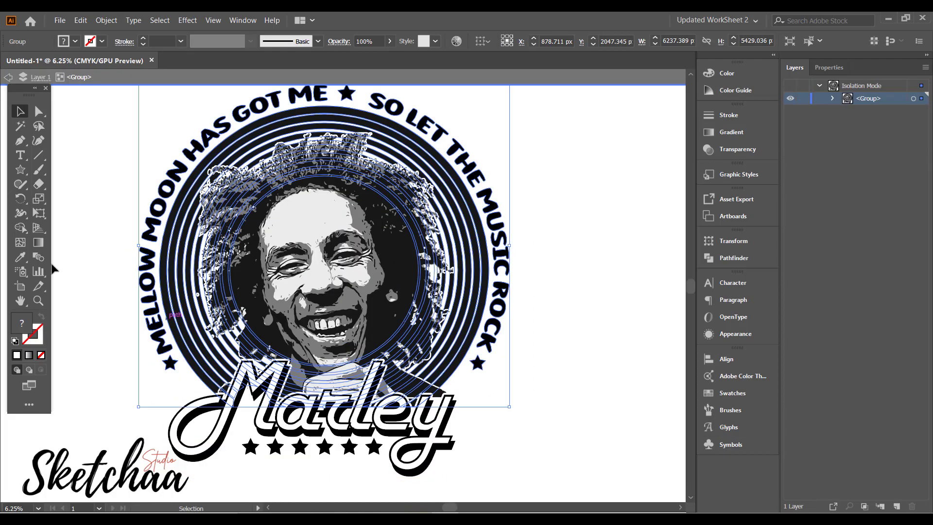
{"action": "key", "text": "shift+e"}
{"action": "key", "text": "v"}
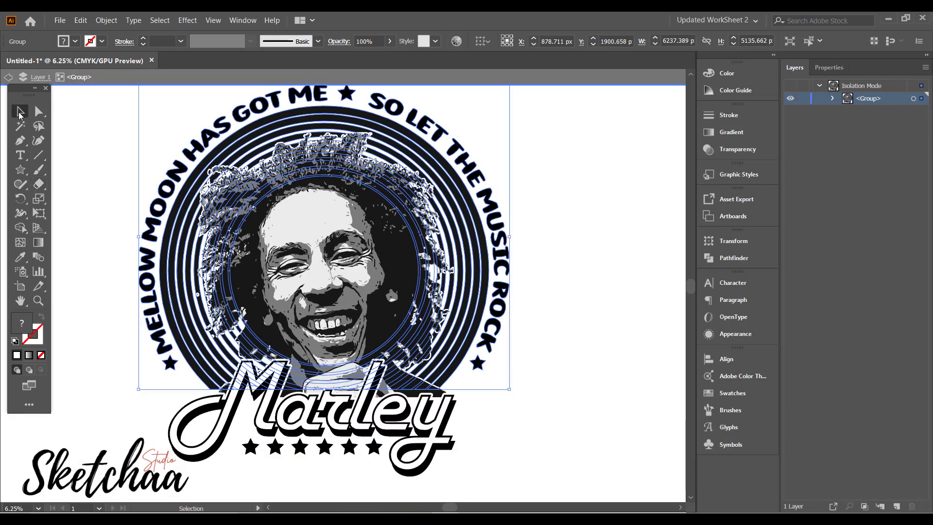
{"action": "double_click", "coordinate": [583, 342]}
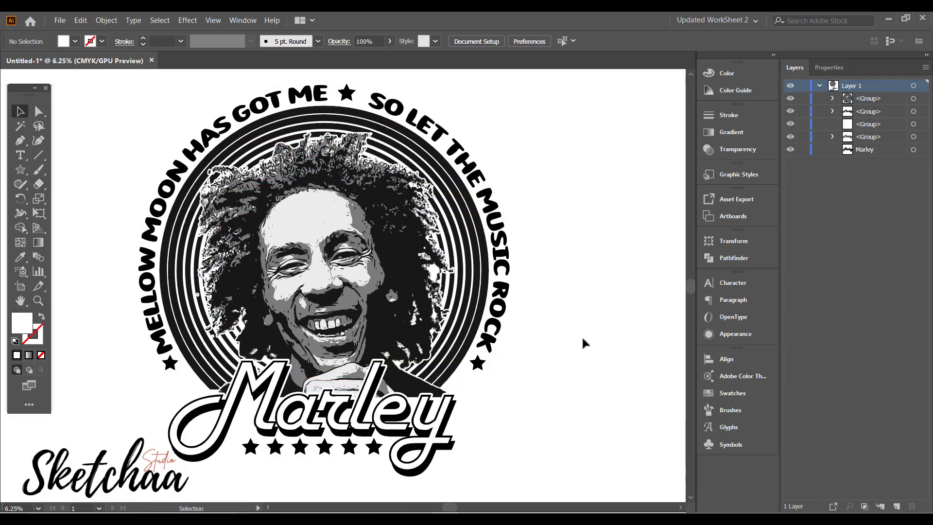
Turn on View > Show Print Tiling, then group the badge and shrink it beside the artboard
{"action": "left_click", "coordinate": [212, 20]}
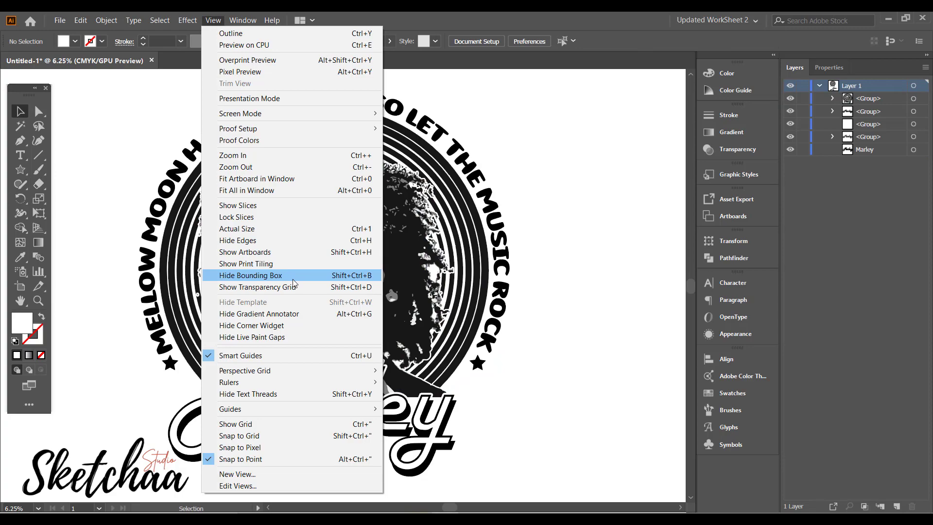
{"action": "left_click", "coordinate": [293, 263]}
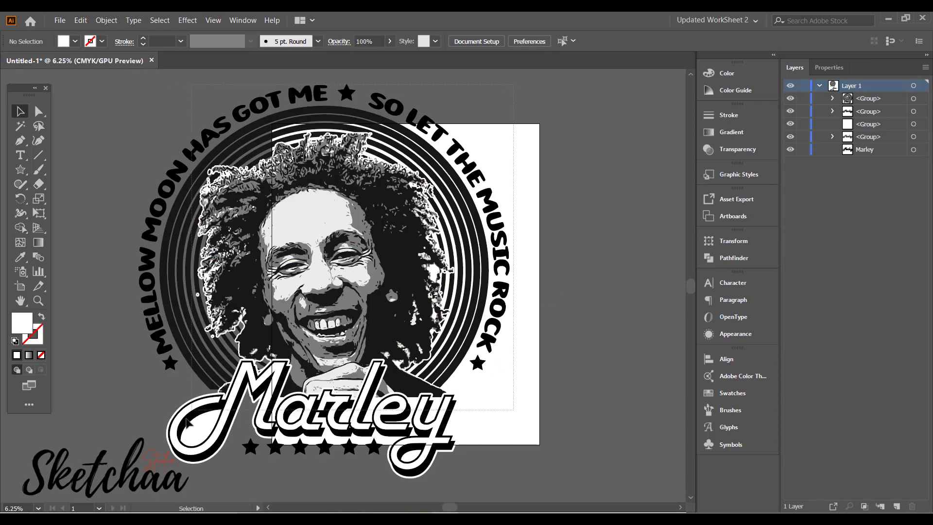
{"action": "left_click", "coordinate": [503, 291]}
{"action": "key", "text": "ctrl+g"}
{"action": "left_click_drag", "start_coordinate": [509, 84], "coordinate": [544, 248]}
{"action": "key", "text": "space"}
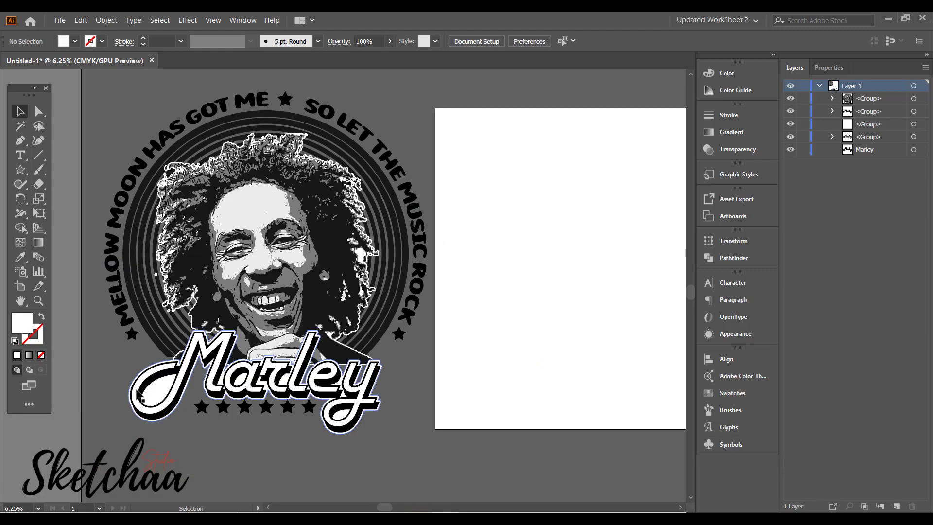
In isolated Marley title, erase the filled inside of the M's loop
{"action": "double_click", "coordinate": [152, 398]}
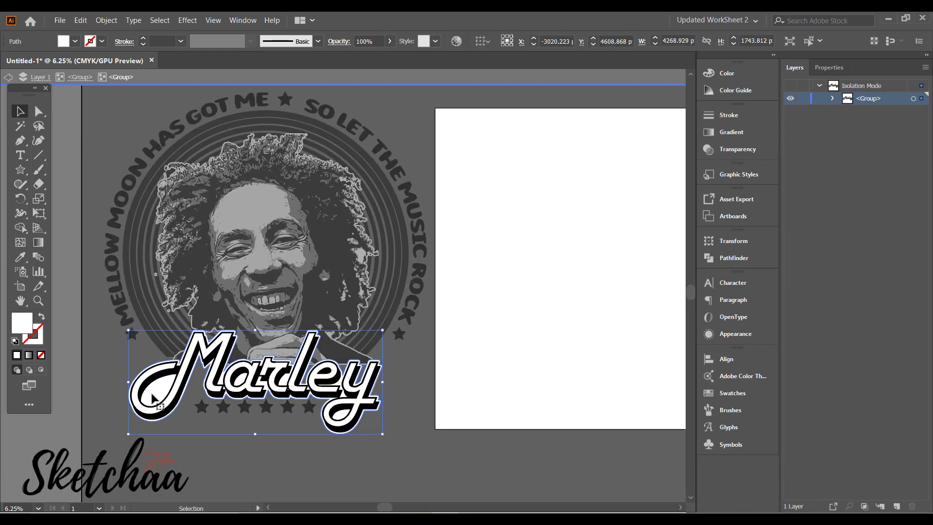
{"action": "left_click", "coordinate": [40, 184]}
{"action": "key", "text": "ctrl+plus"}
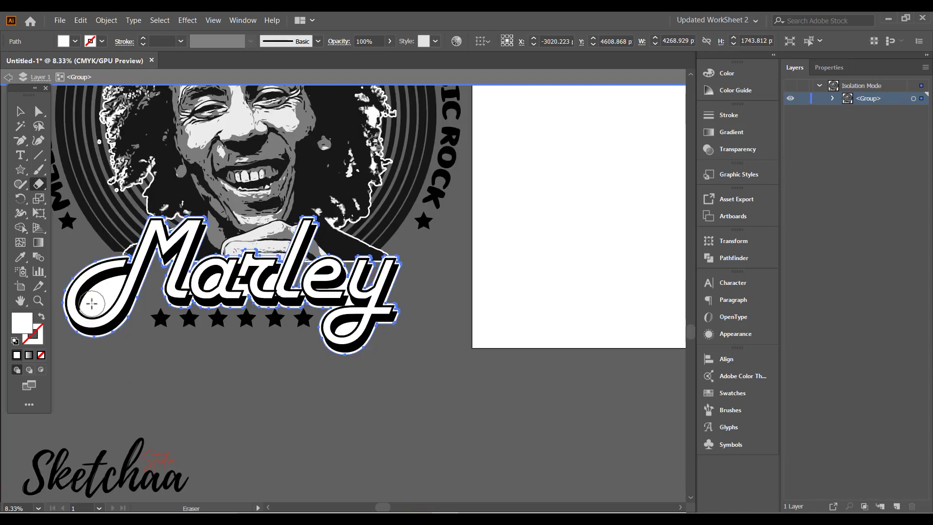
{"action": "mouse_move", "coordinate": [112, 282]}
{"action": "left_mouse_down"}
{"action": "mouse_move", "coordinate": [97, 300]}
{"action": "mouse_move", "coordinate": [123, 273]}
{"action": "left_mouse_up"}
{"action": "key", "text": "bracketleft"}
{"action": "key", "text": "bracketleft"}
{"action": "key", "text": "bracketleft"}
{"action": "key", "text": "bracketleft"}
{"action": "key", "text": "bracketleft"}
{"action": "key", "text": "bracketleft"}
{"action": "key", "text": "bracketleft"}
{"action": "key", "text": "bracketleft"}
{"action": "key", "text": "bracketleft"}
{"action": "key", "text": "bracketleft"}
{"action": "key", "text": "v"}
{"action": "key", "text": "Escape"}
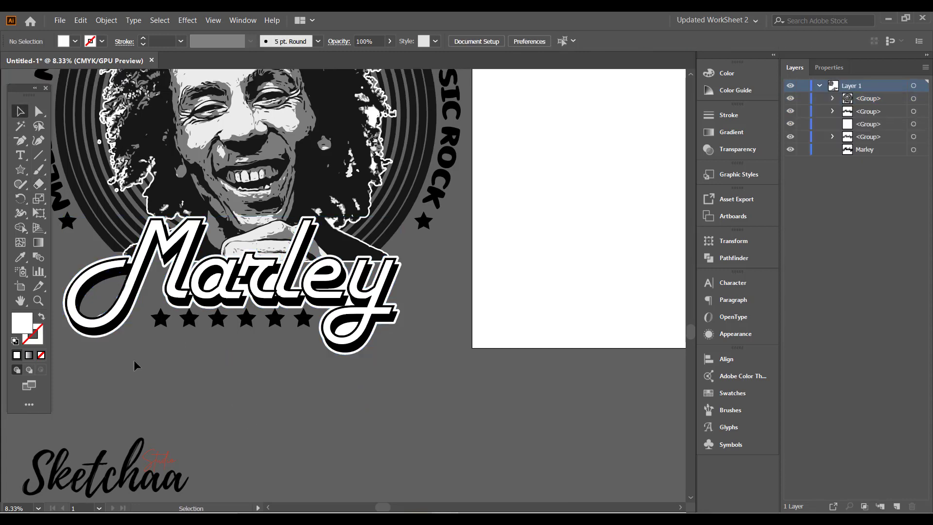
Re-enter Marley's compound path to continue erasing inside the M, then zoom out
{"action": "double_click", "coordinate": [106, 324]}
{"action": "key", "text": "ctrl+shift+a"}
{"action": "key", "text": "shift+e"}
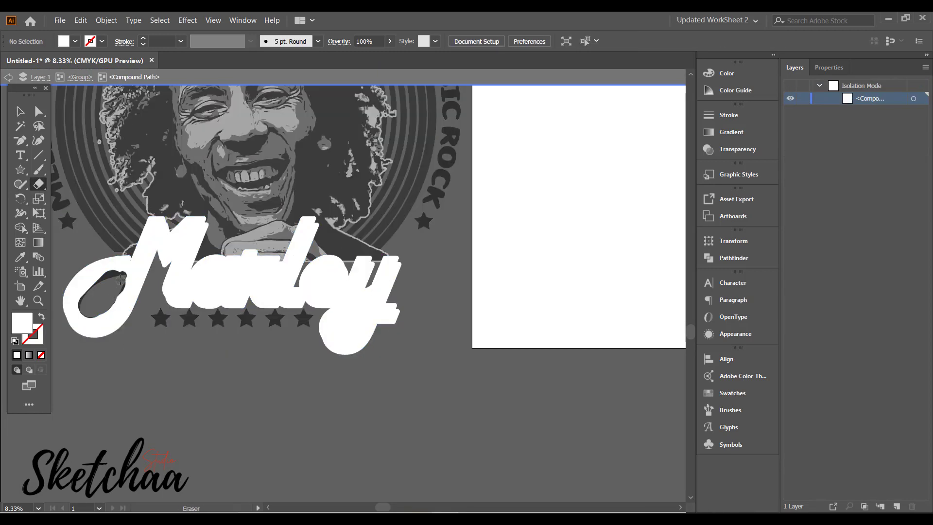
{"action": "key", "text": "v"}
{"action": "key", "text": "Escape"}
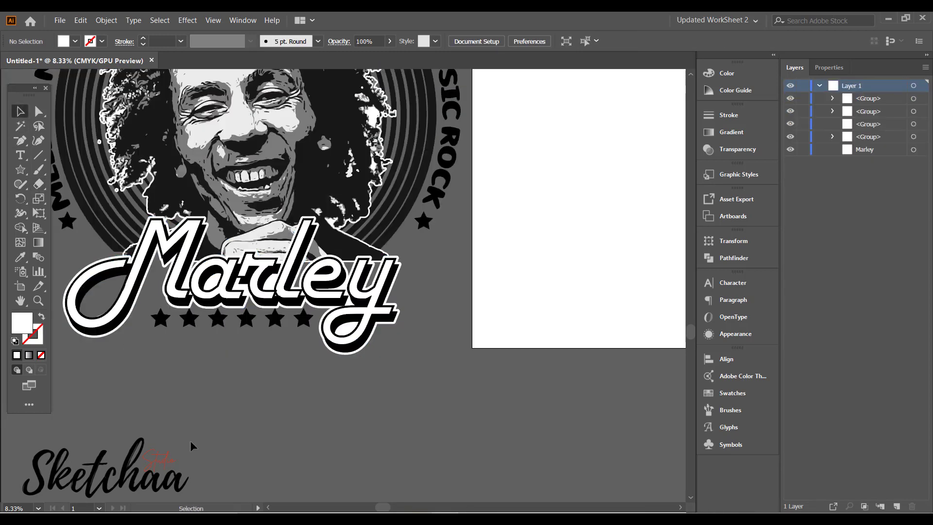
{"action": "double_click", "coordinate": [112, 320]}
{"action": "left_click", "coordinate": [112, 320]}
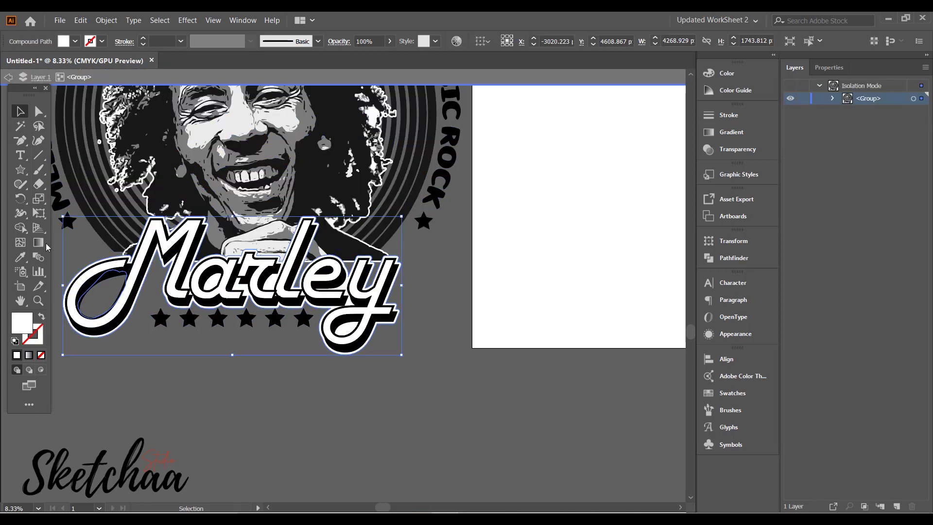
{"action": "key", "text": "shift+e"}
{"action": "key", "text": "v"}
{"action": "left_click", "coordinate": [156, 385]}
{"action": "key", "text": "ctrl+minus"}
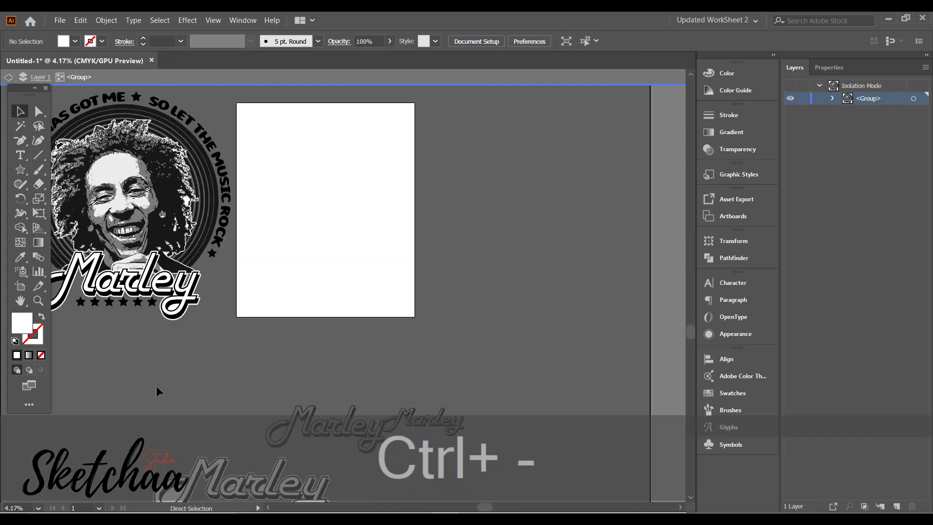
Exit isolation and move the badge onto the artboard, centring the view on it
{"action": "double_click", "coordinate": [206, 338]}
{"action": "scroll", "coordinate": [206, 337], "scroll_direction": "left", "scroll_amount": 3}
{"action": "left_click_drag", "start_coordinate": [175, 221], "coordinate": [376, 221]}
{"action": "key", "text": "ctrl+plus"}
{"action": "left_click_drag", "start_coordinate": [573, 208], "coordinate": [575, 379]}
Resize the badge group so it fills the artboard
{"action": "left_click", "coordinate": [502, 292]}
{"action": "left_click_drag", "start_coordinate": [510, 129], "coordinate": [485, 177]}
{"action": "left_click_drag", "start_coordinate": [487, 430], "coordinate": [531, 441]}
{"action": "left_click", "coordinate": [567, 321]}
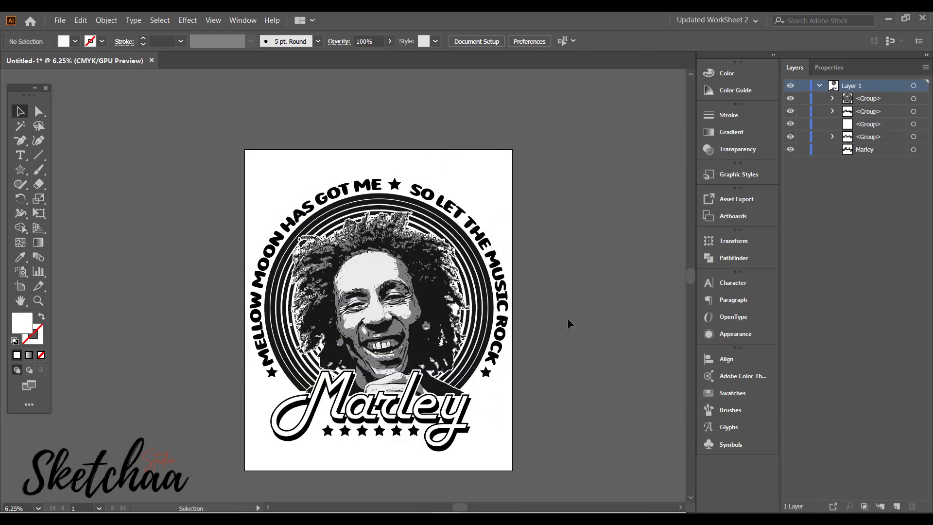
{"action": "key", "text": "ctrl+plus"}
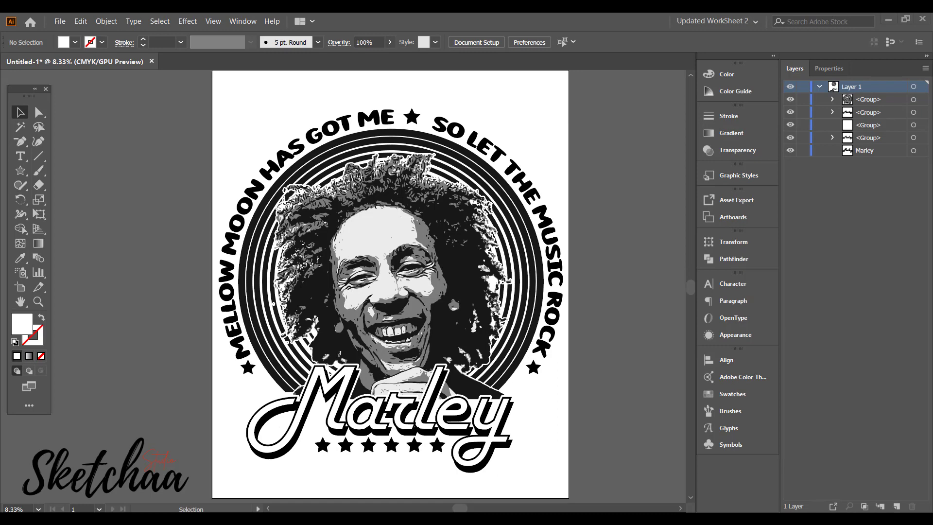